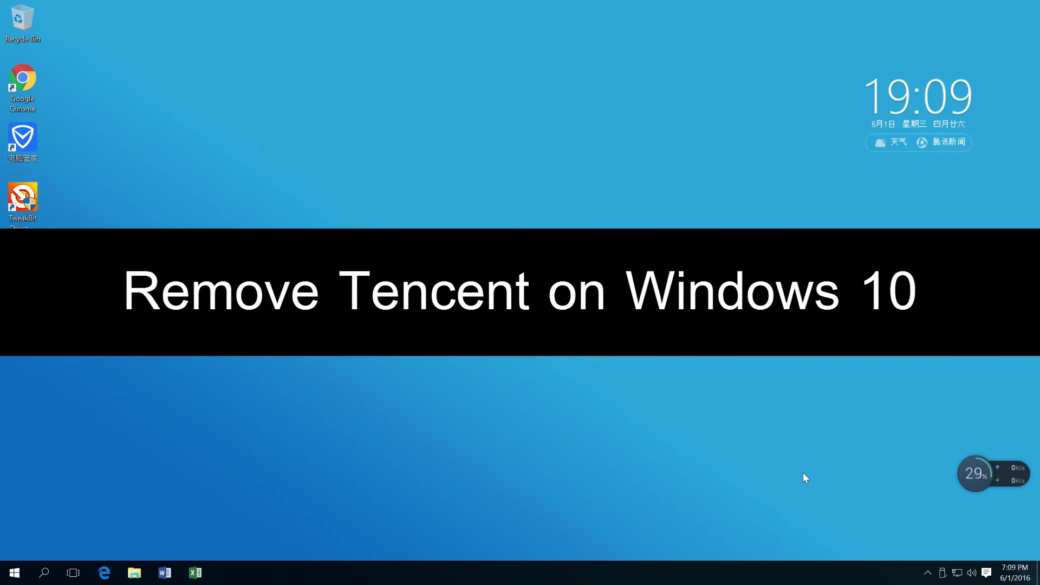
- Open PC Manager from the tray and browse its virus scan, cleanup, speed-up, analysis and toolbox pages
left_click(927, 573)
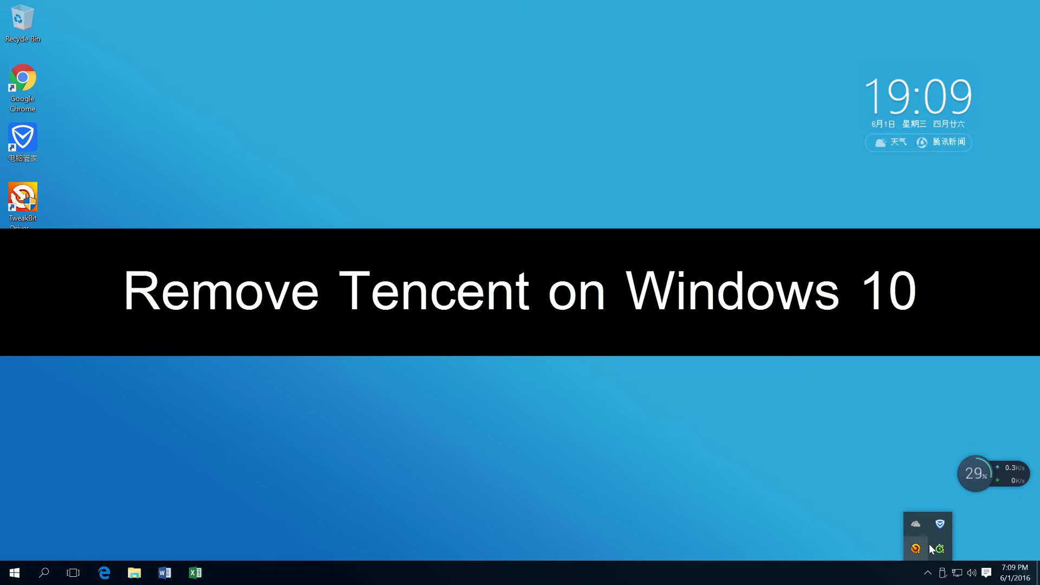
left_click(941, 524)
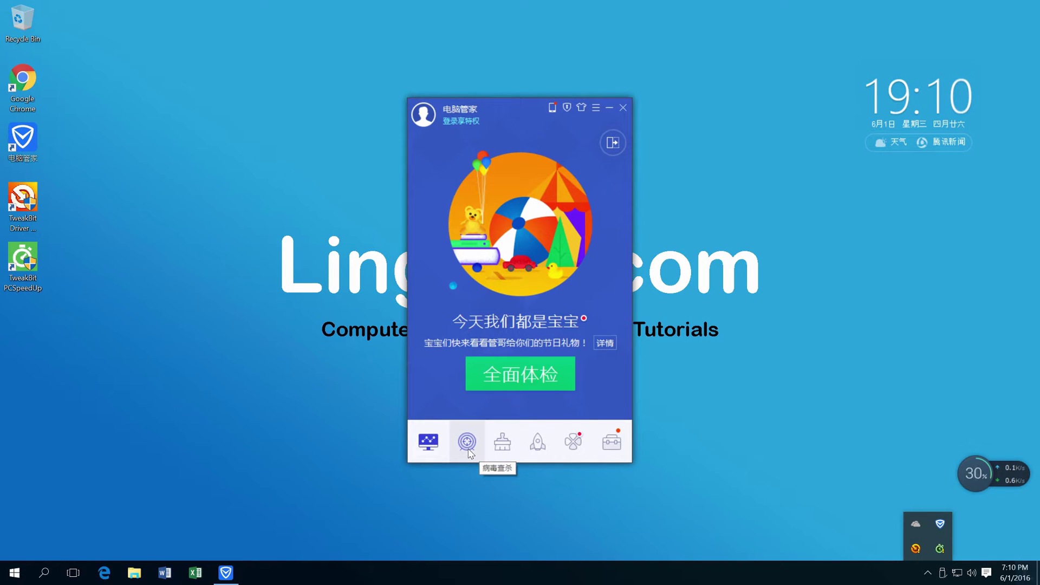
left_click(468, 443)
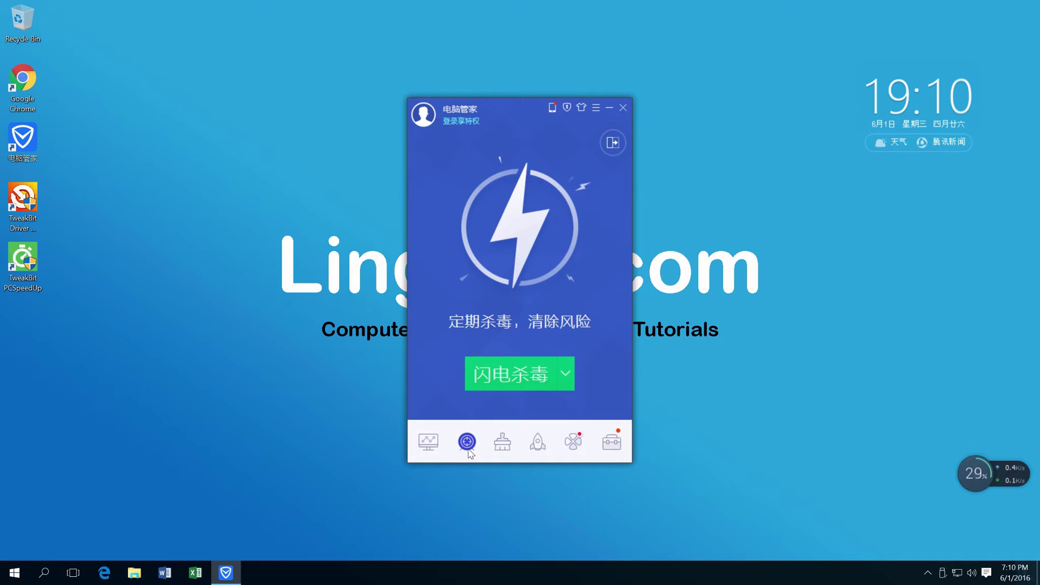
left_click(501, 443)
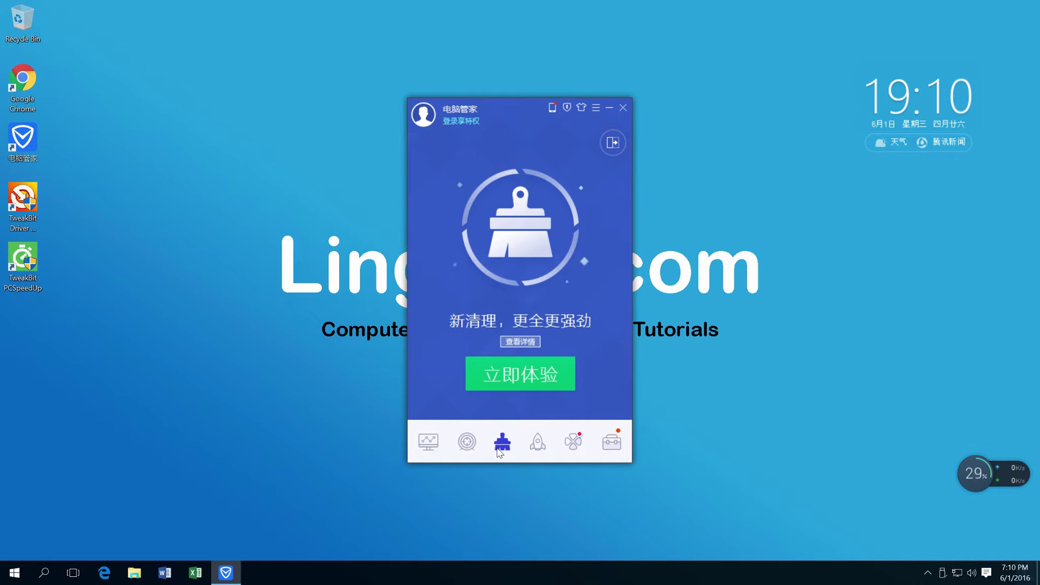
left_click(537, 445)
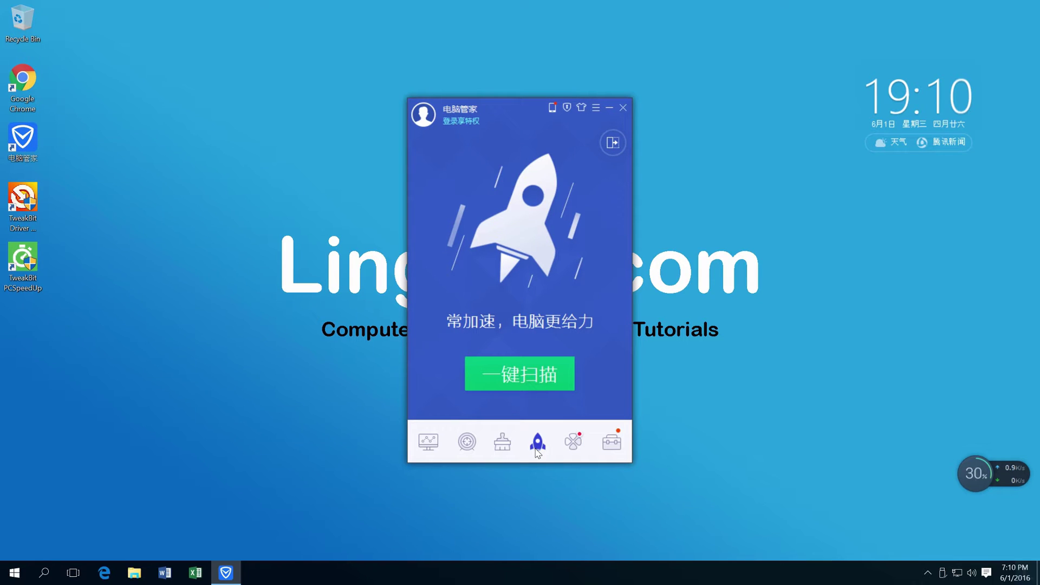
left_click(572, 446)
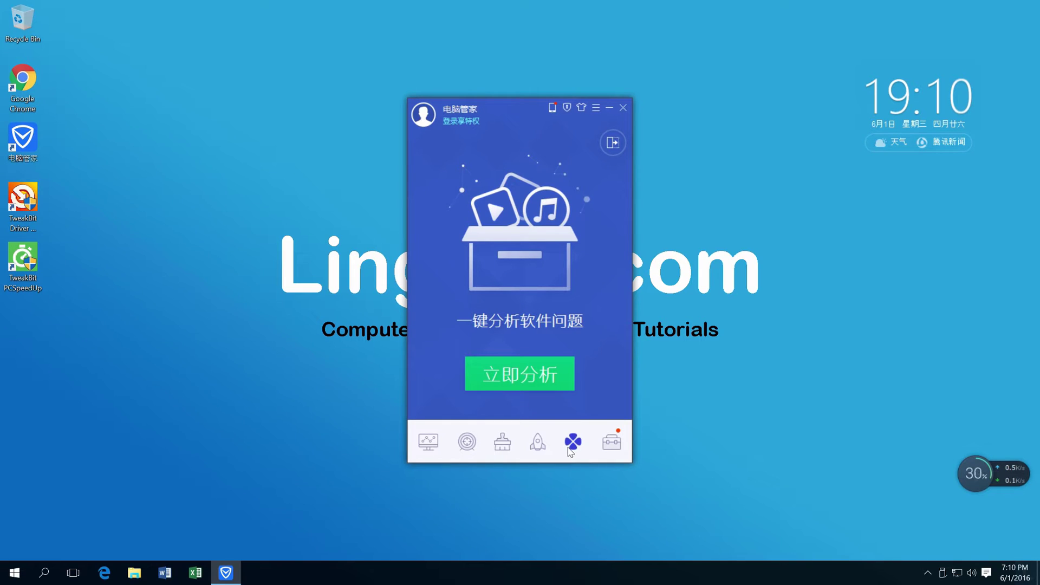
left_click(606, 448)
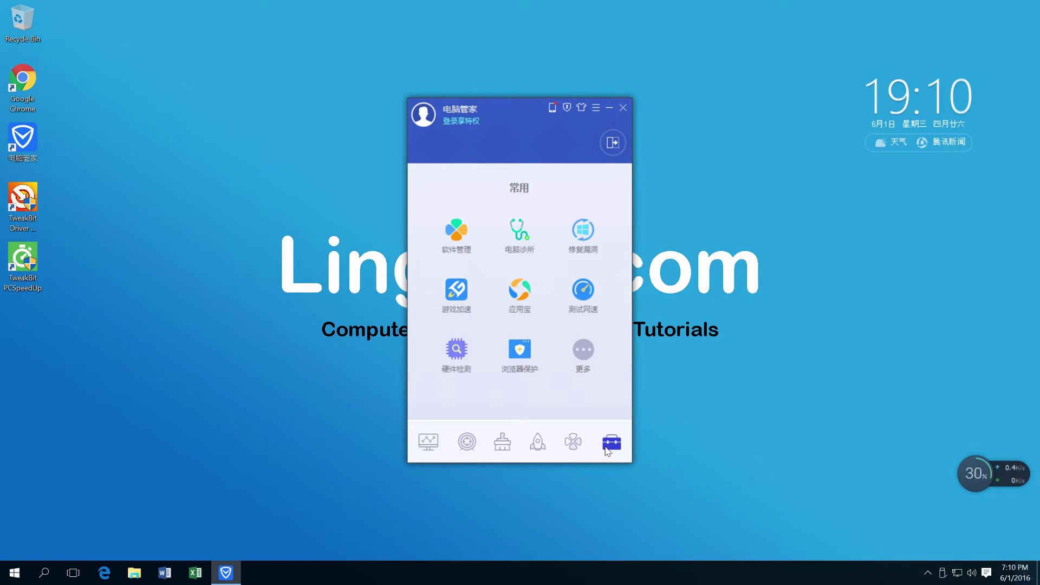
- Close the window, exit PC Manager from its tray menu, and confirm the tray icon is gone
left_click(623, 108)
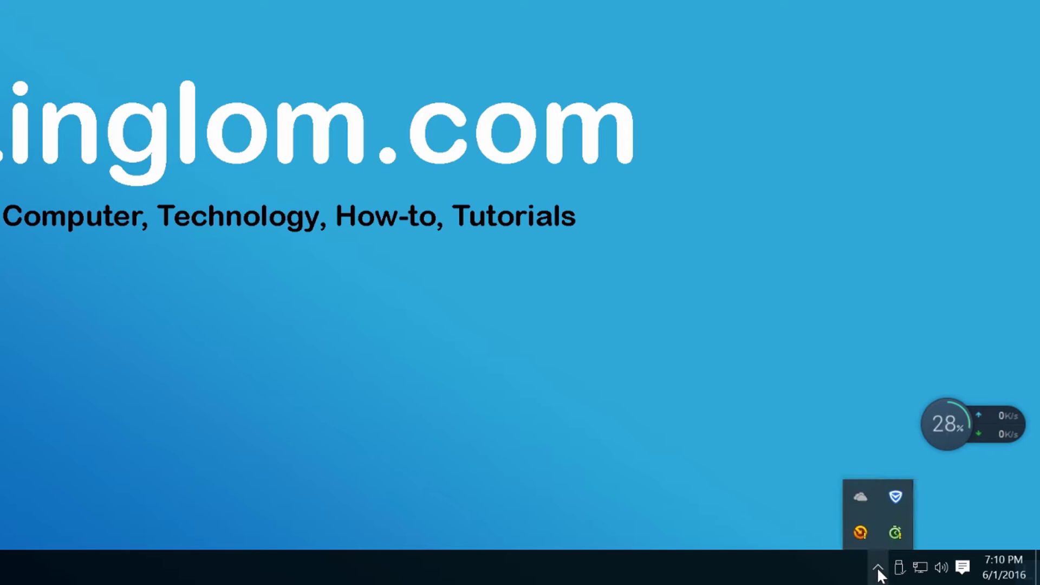
right_click(896, 498)
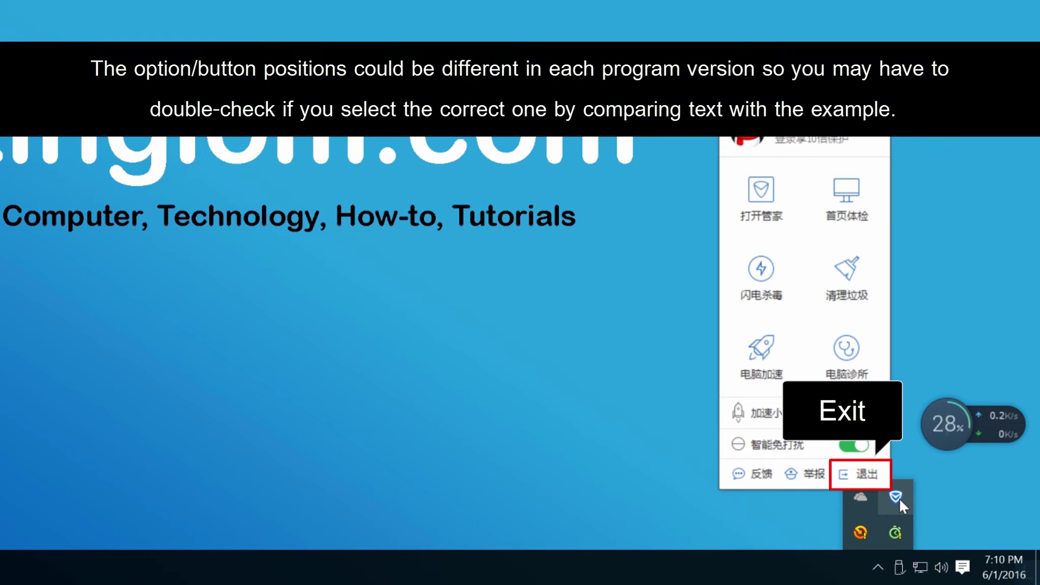
left_click(862, 485)
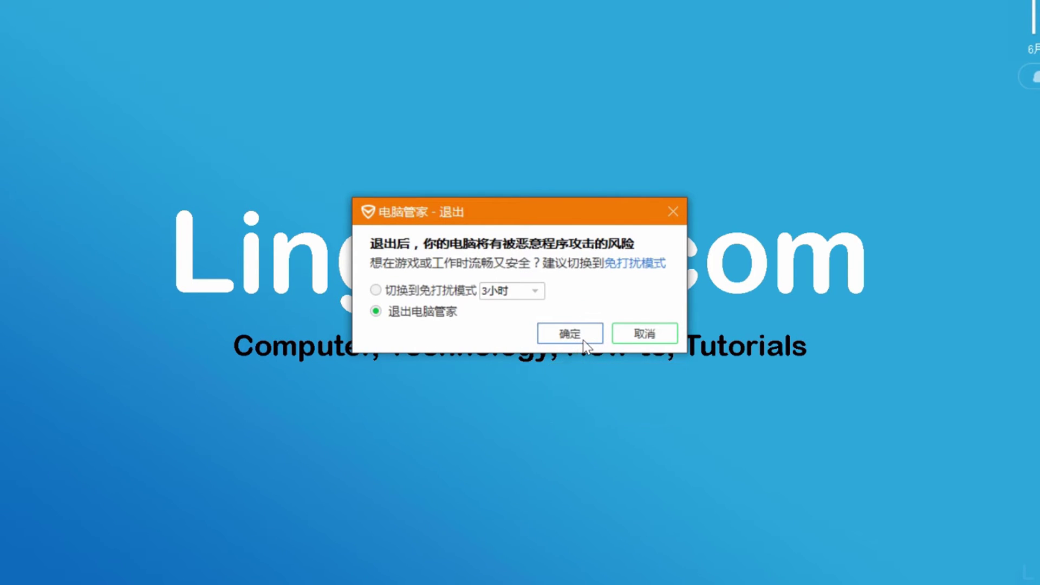
left_click(583, 341)
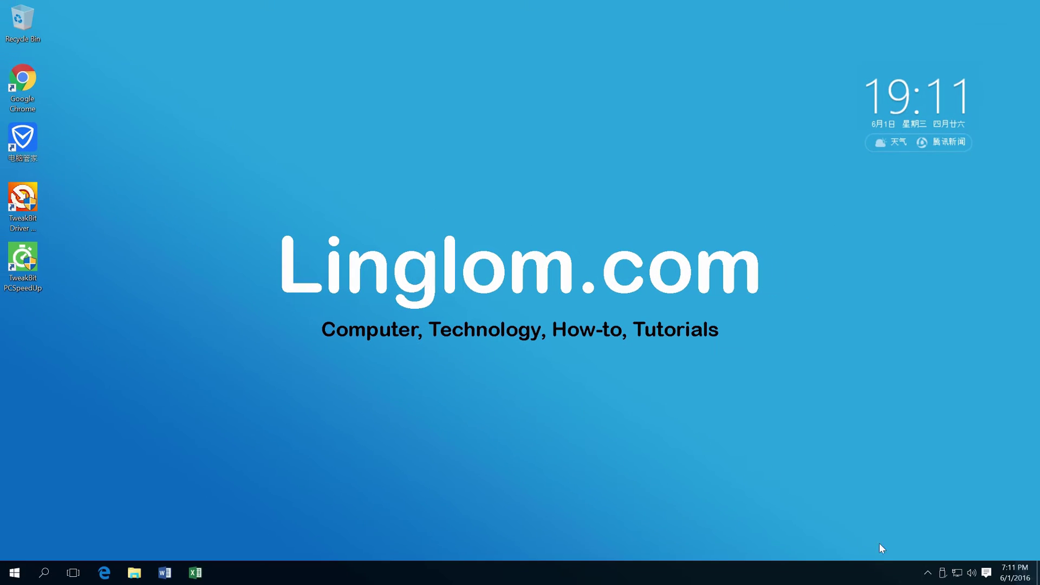
left_click(932, 572)
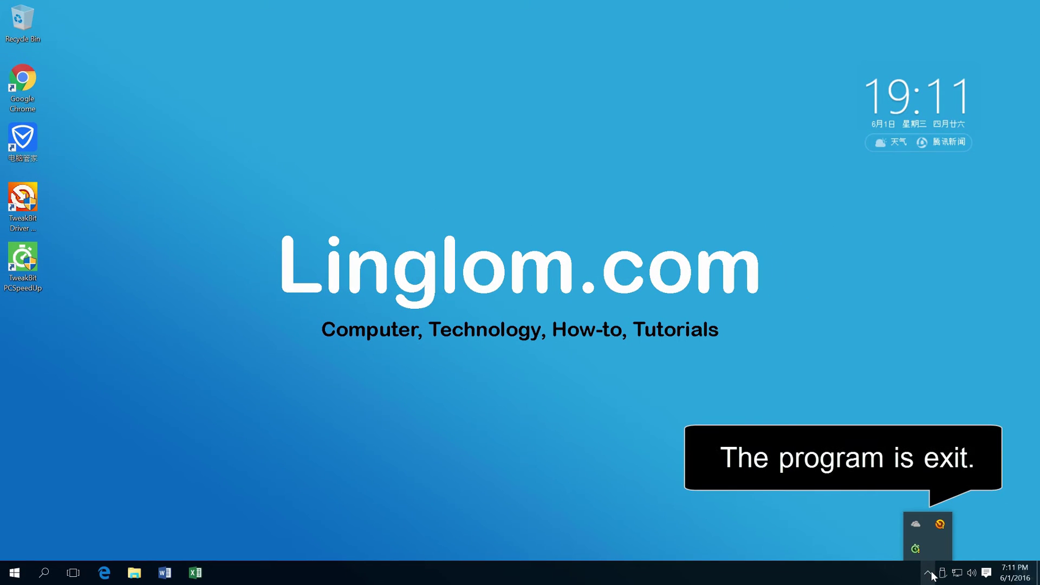
- Browse to C:\Program Files (x86)\Tencent\QQPCMgr\11.6.17627.218 in File Explorer
left_click(930, 574)
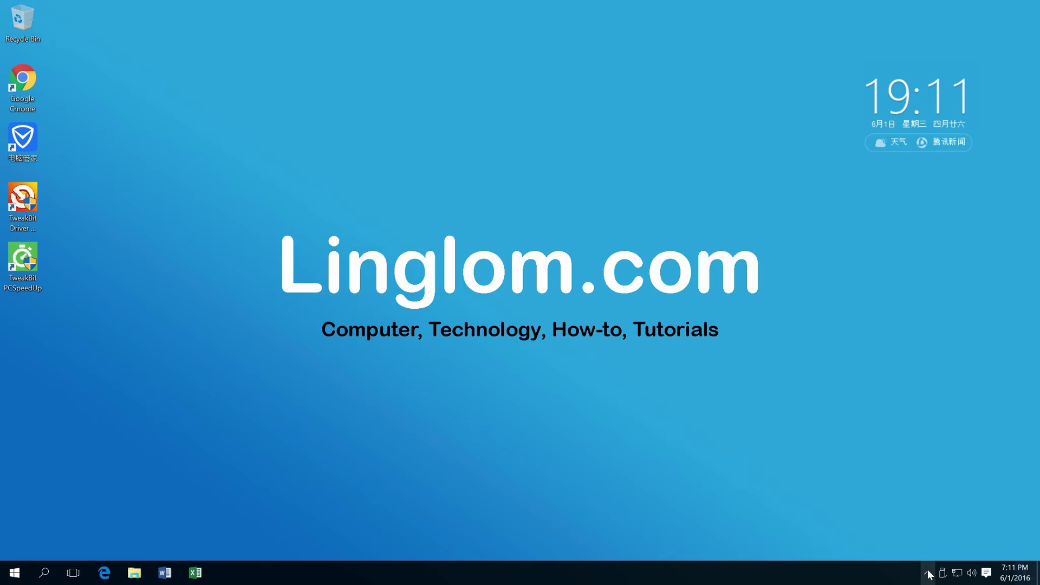
left_click(144, 578)
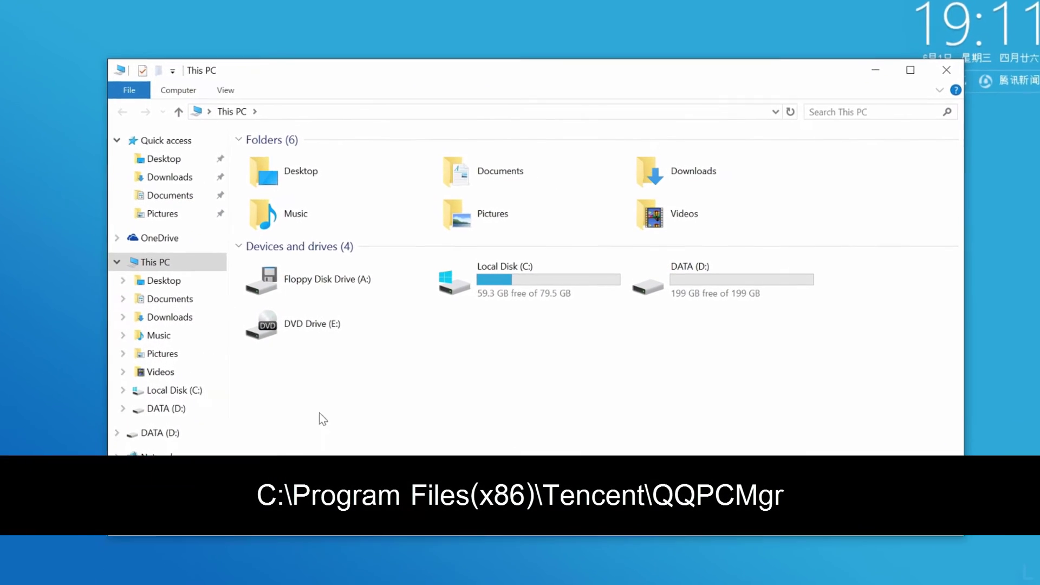
double_click(573, 296)
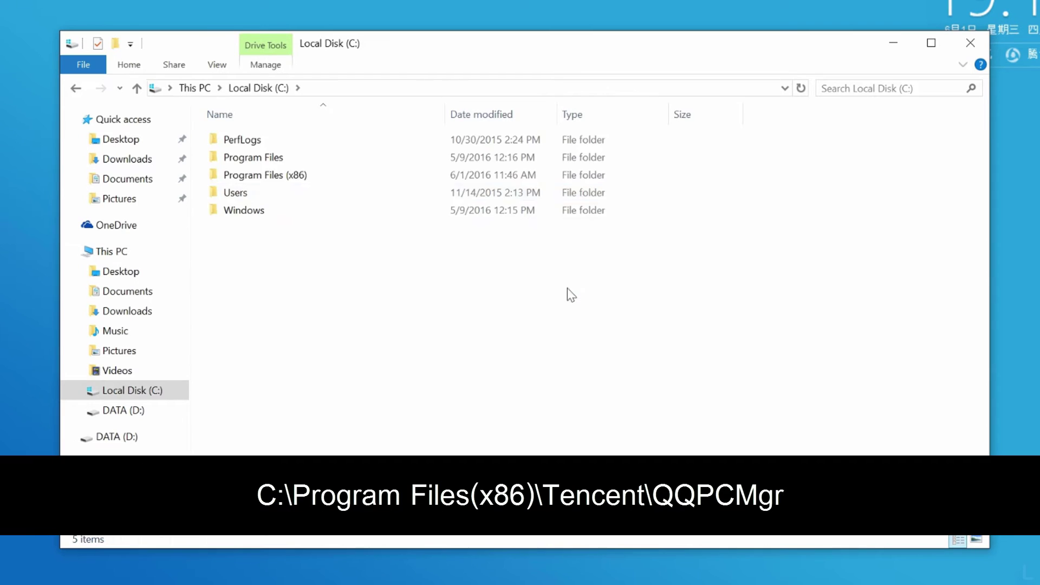
double_click(332, 180)
double_click(301, 266)
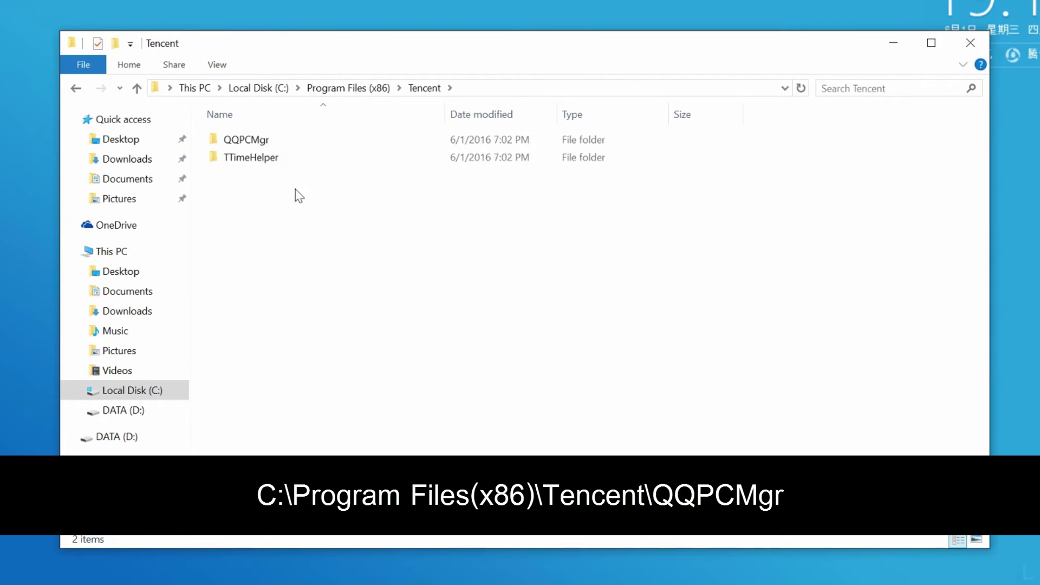
double_click(291, 143)
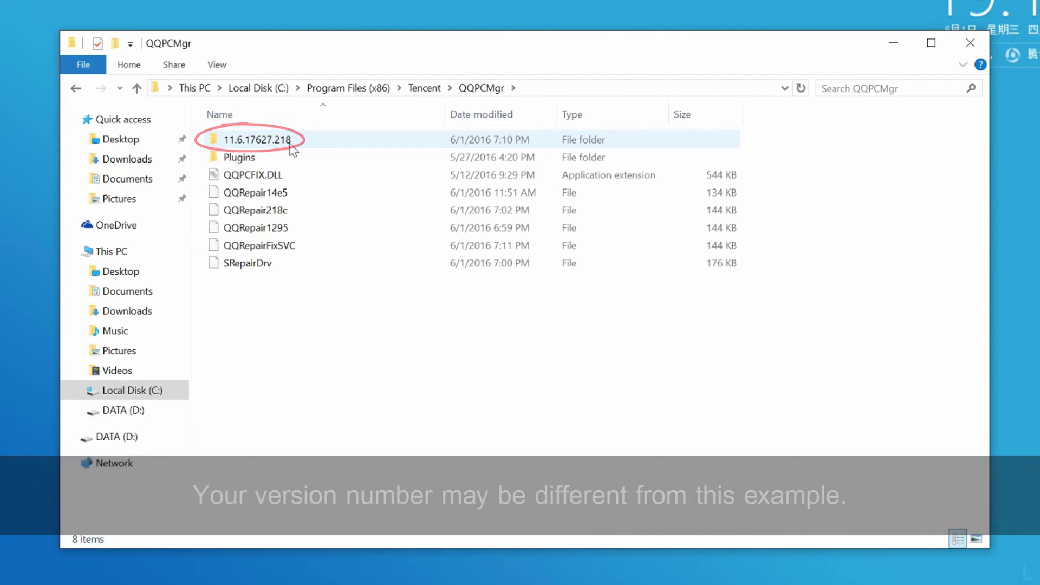
double_click(277, 140)
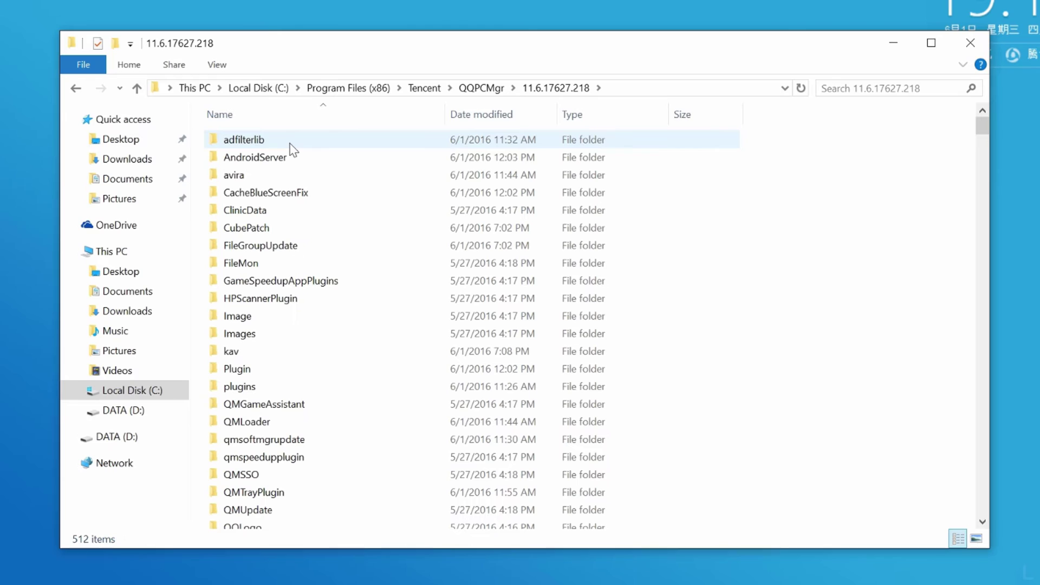
left_click_drag(983, 129, 989, 525)
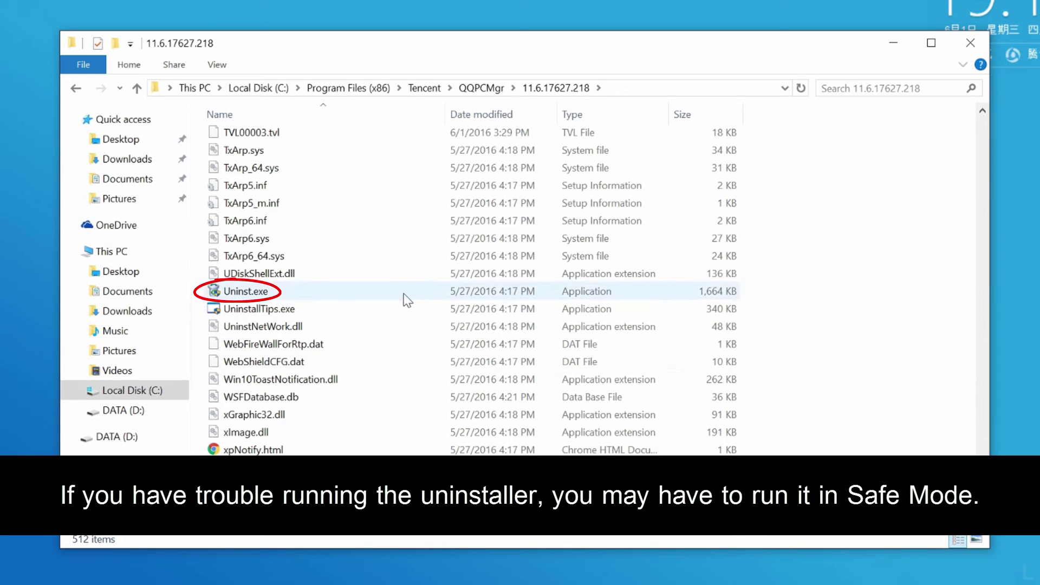
- Run Uninst.exe and uninstall PC Manager with 删除配置信息文件 (delete configuration files) ticked
double_click(399, 292)
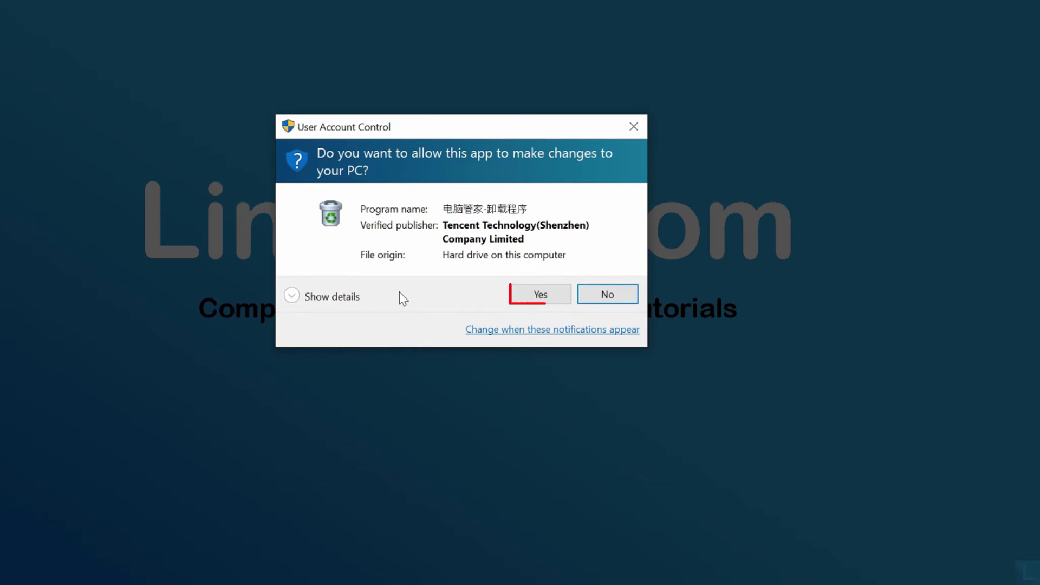
left_click(558, 300)
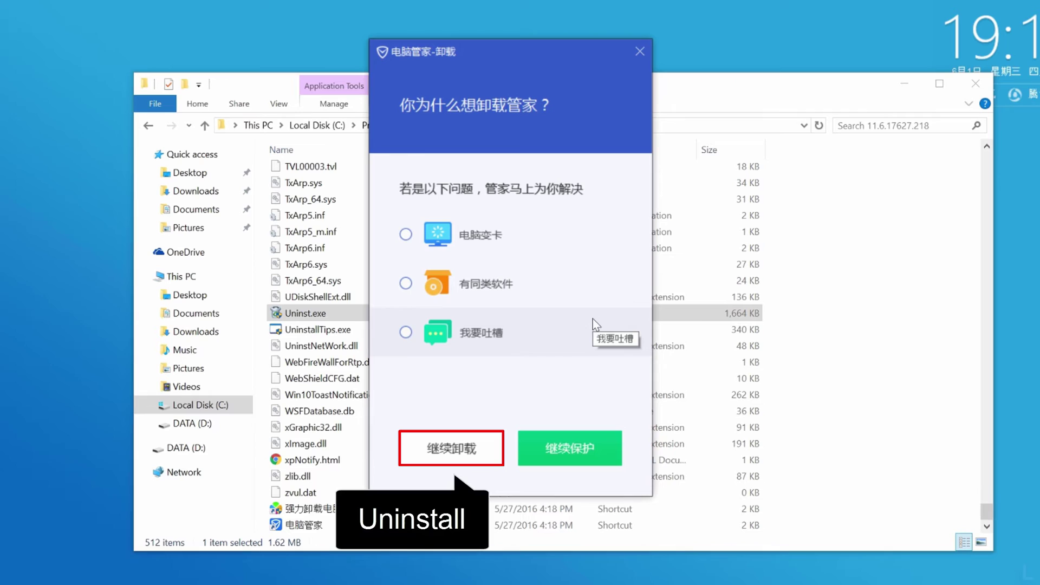
left_click(475, 461)
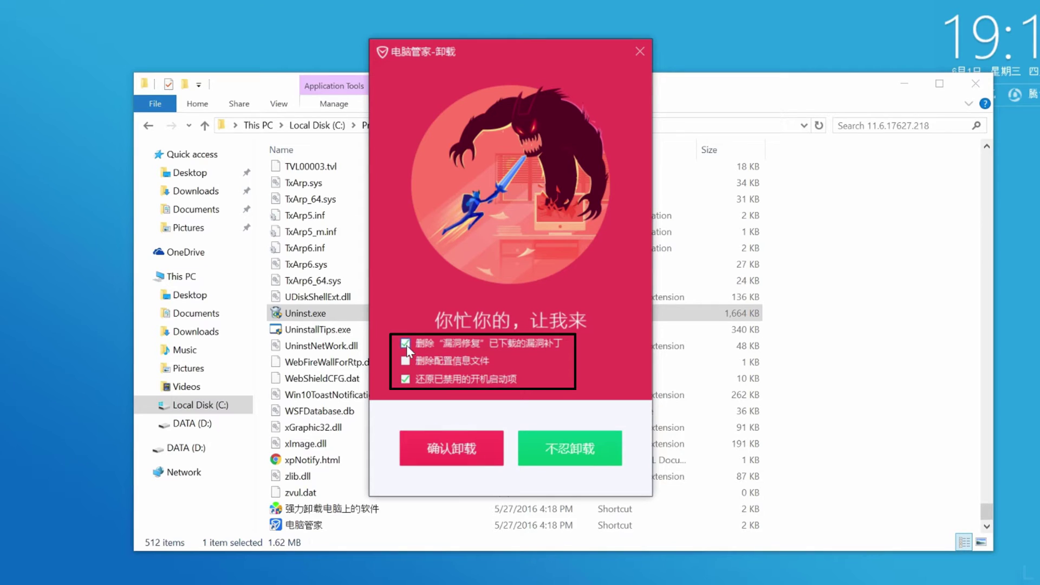
left_click(405, 360)
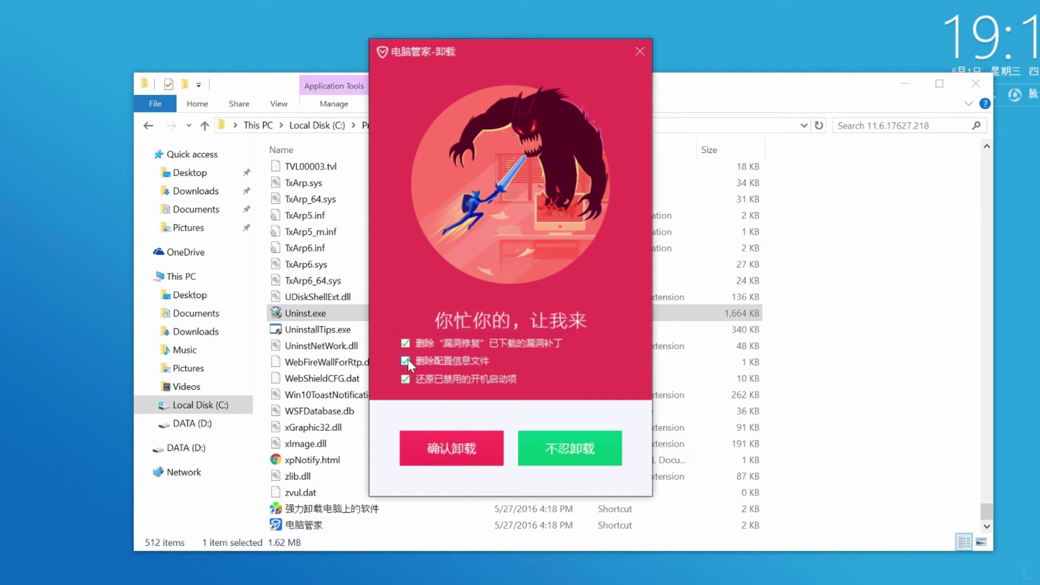
left_click(477, 455)
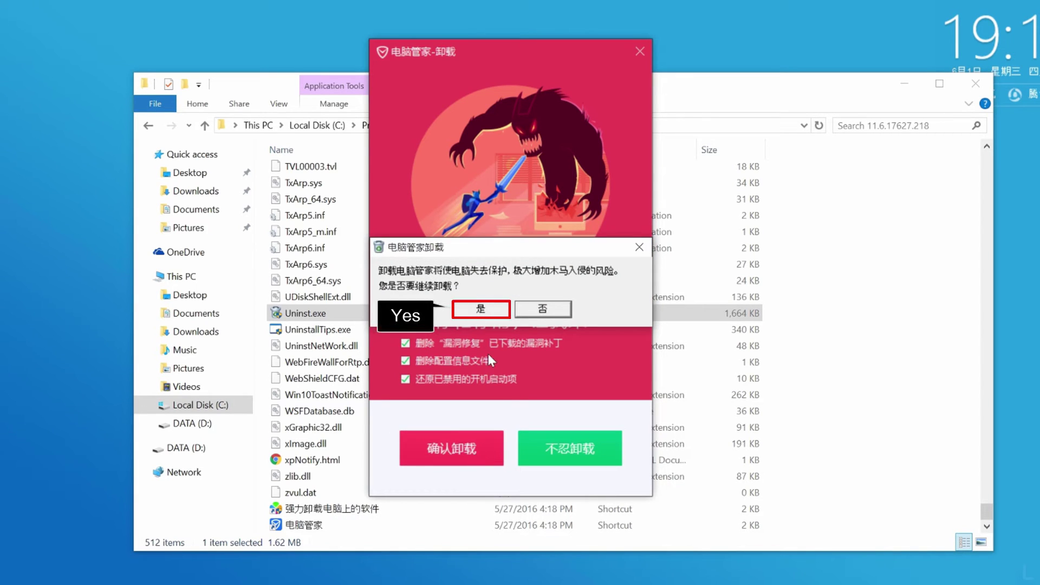
left_click(482, 313)
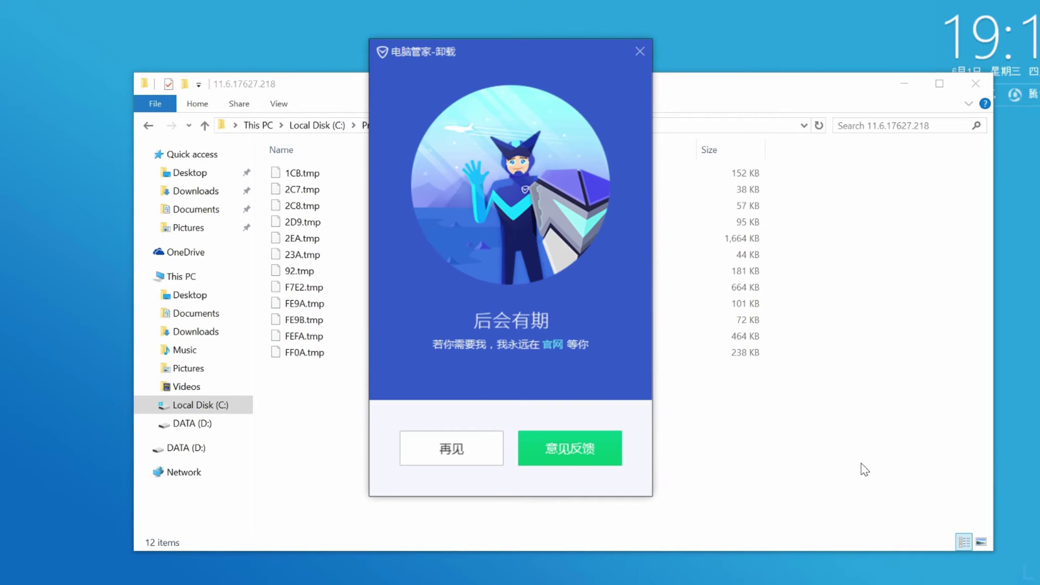
- Close the uninstaller's farewell screen and open the Tencent\TTimeHelper folder
left_click(472, 458)
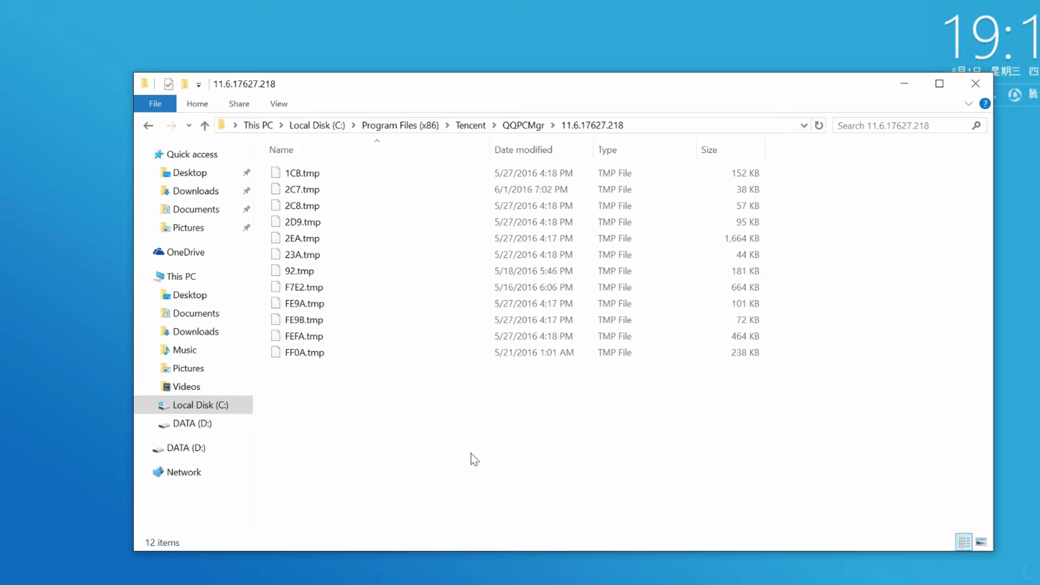
left_click(148, 127)
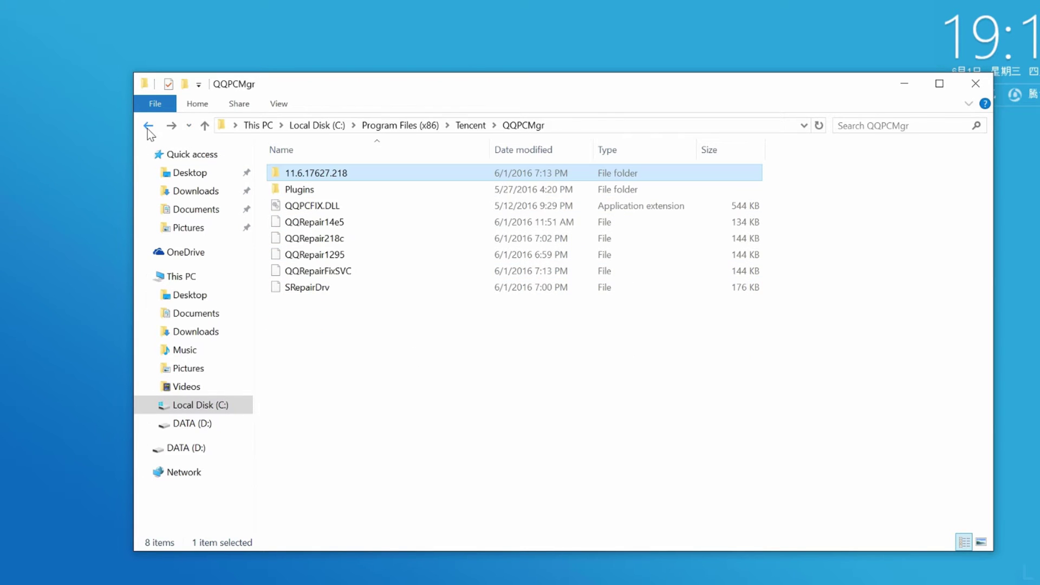
left_click(148, 129)
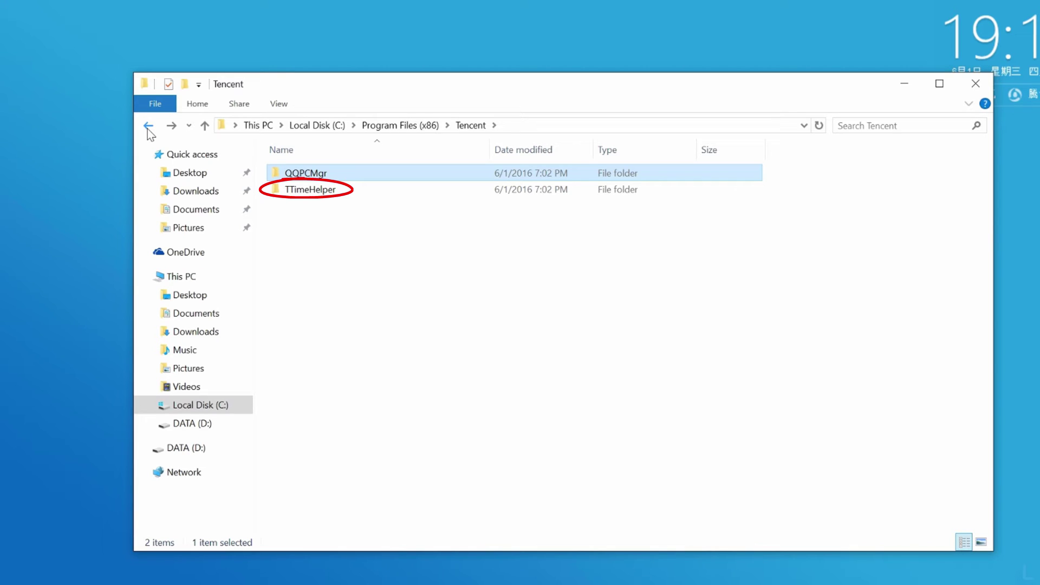
double_click(373, 190)
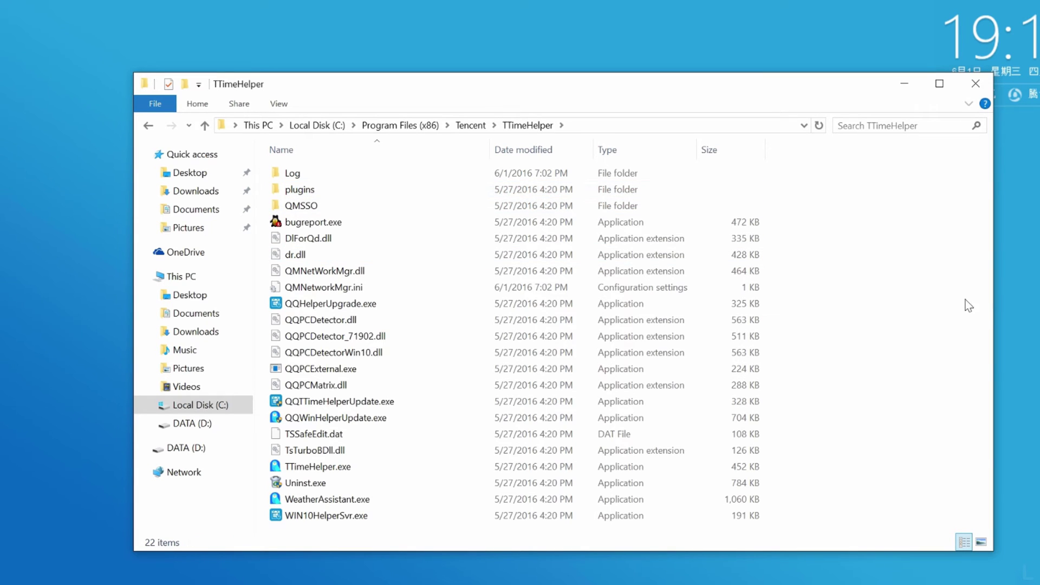
left_click_drag(994, 300, 862, 299)
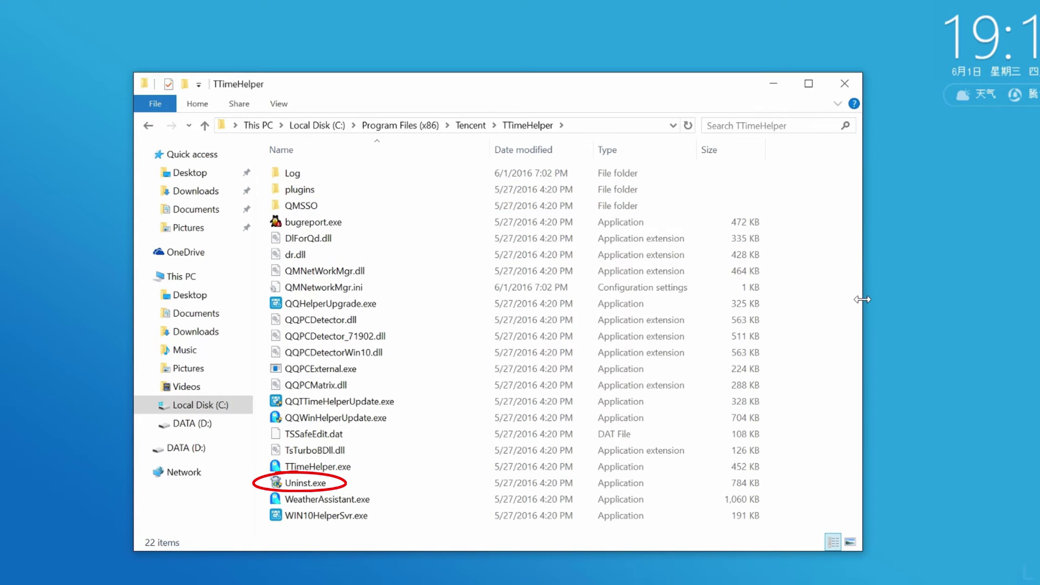
- Run TTimeHelper's Uninst.exe and confirm removal of Tencent Time Helper
double_click(377, 484)
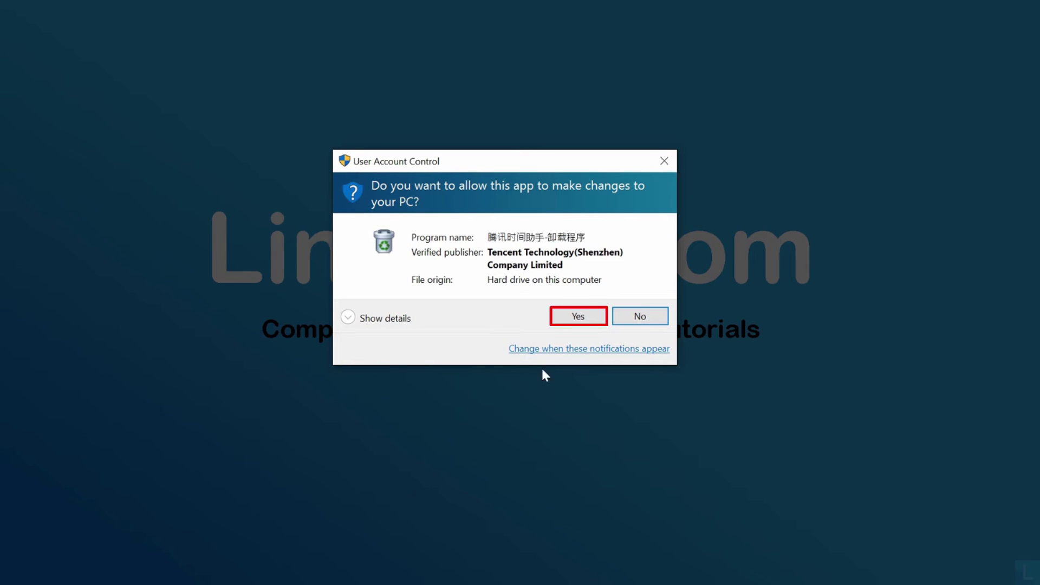
left_click(600, 324)
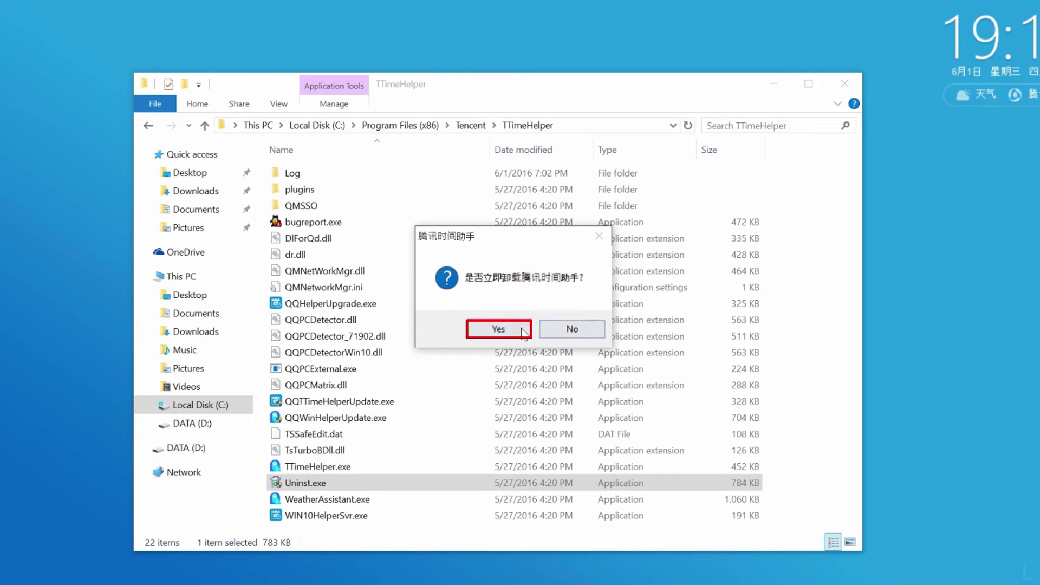
left_click(521, 334)
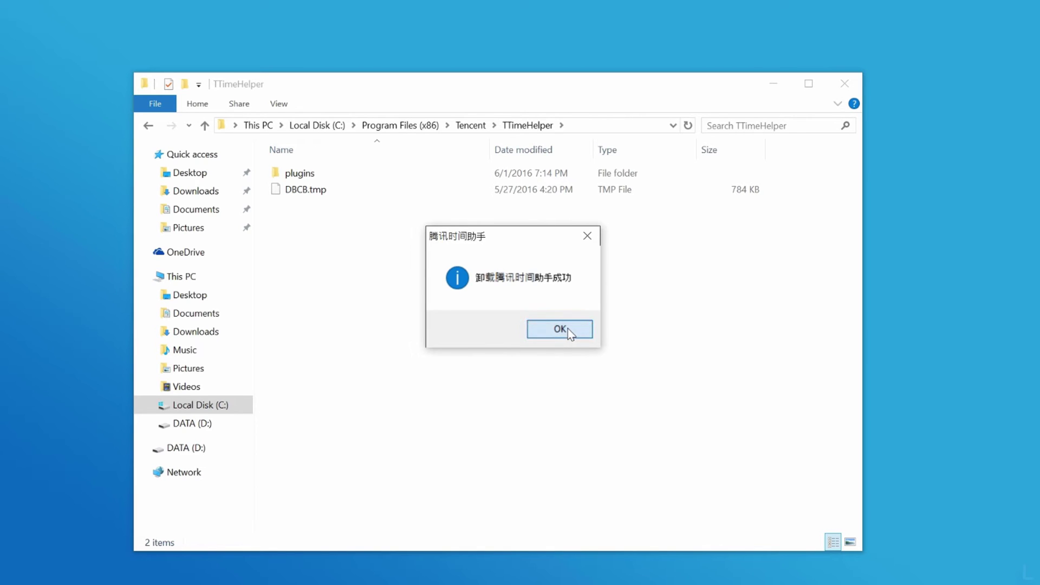
left_click(568, 330)
- Close File Explorer and restart Windows
left_click(785, 133)
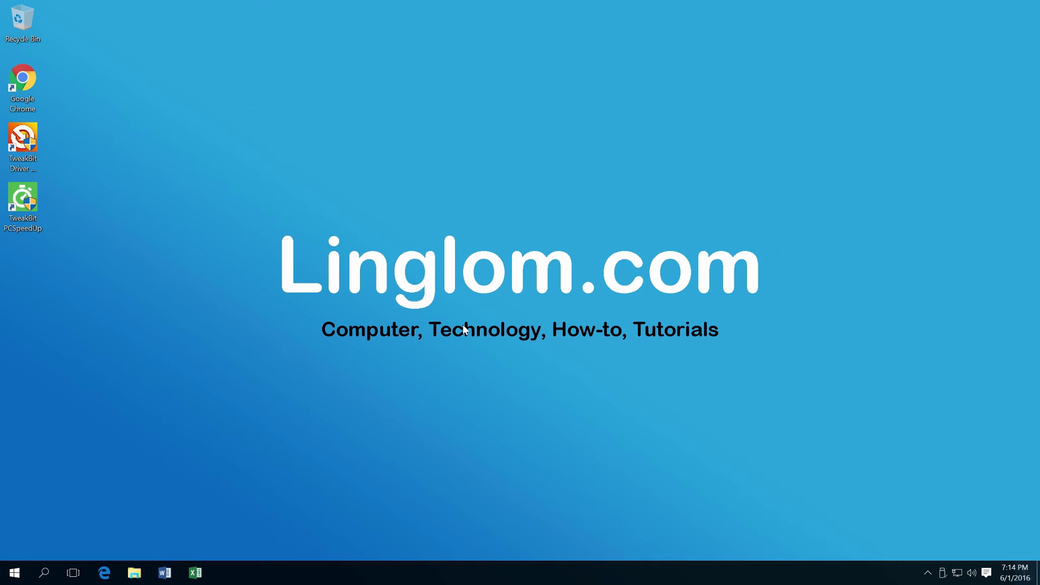
left_click(16, 573)
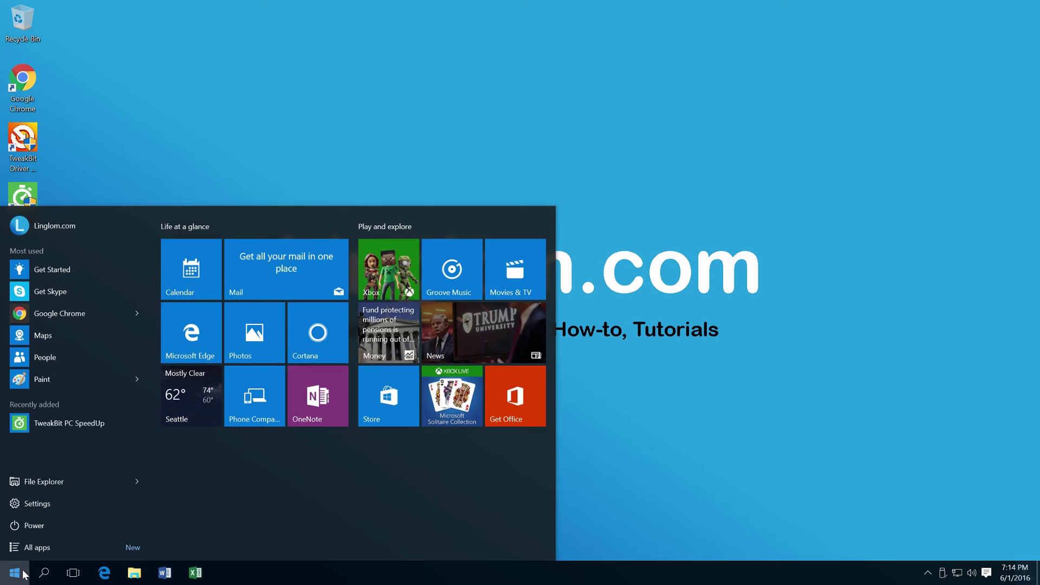
left_click(57, 533)
left_click(79, 498)
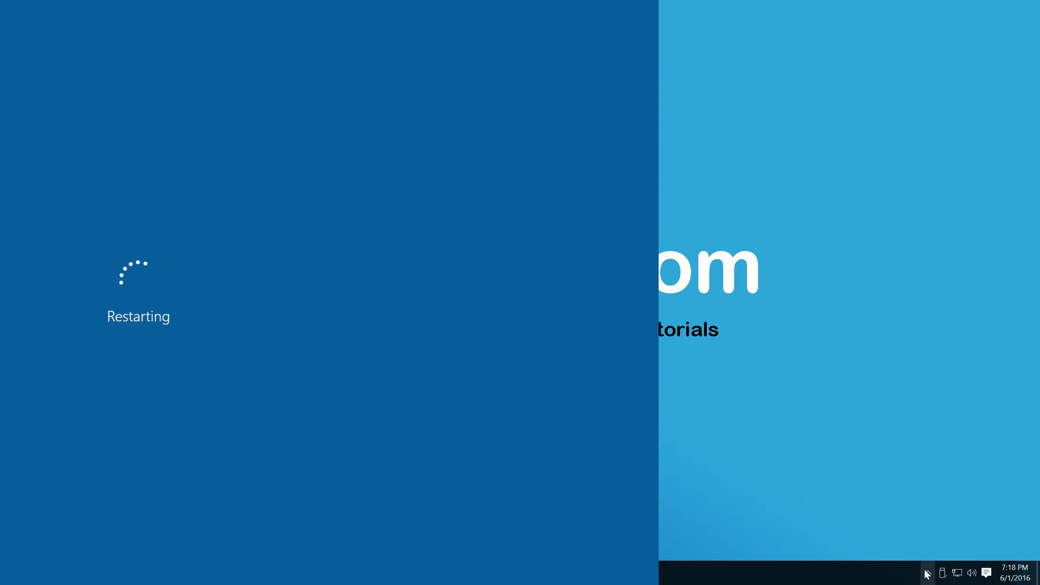
- Go to Local Disk (C:) > Program Files (x86) and delete the Tencent folder via its context menu
left_click(134, 573)
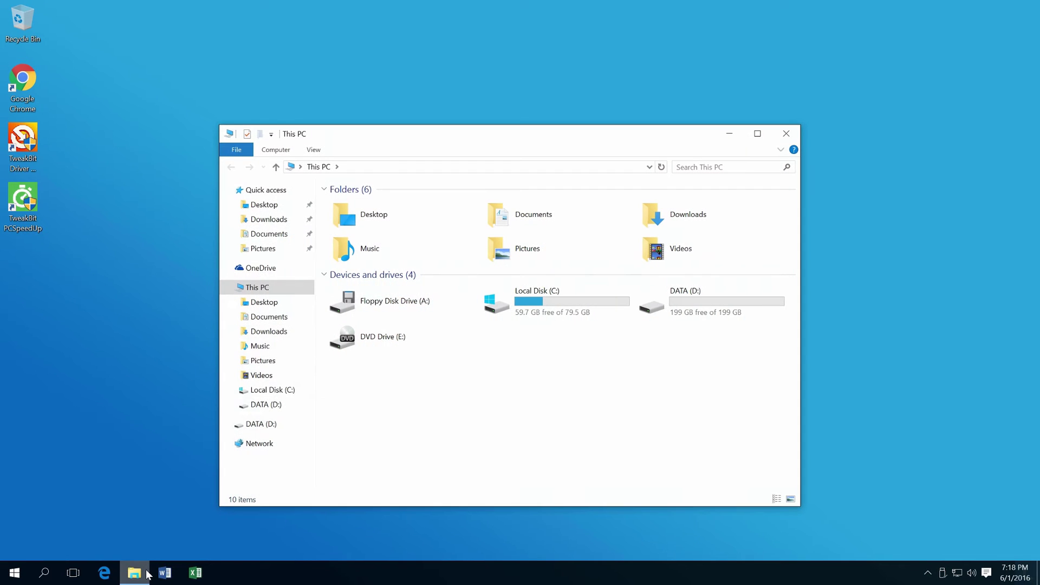
double_click(569, 314)
double_click(431, 233)
left_click(387, 297)
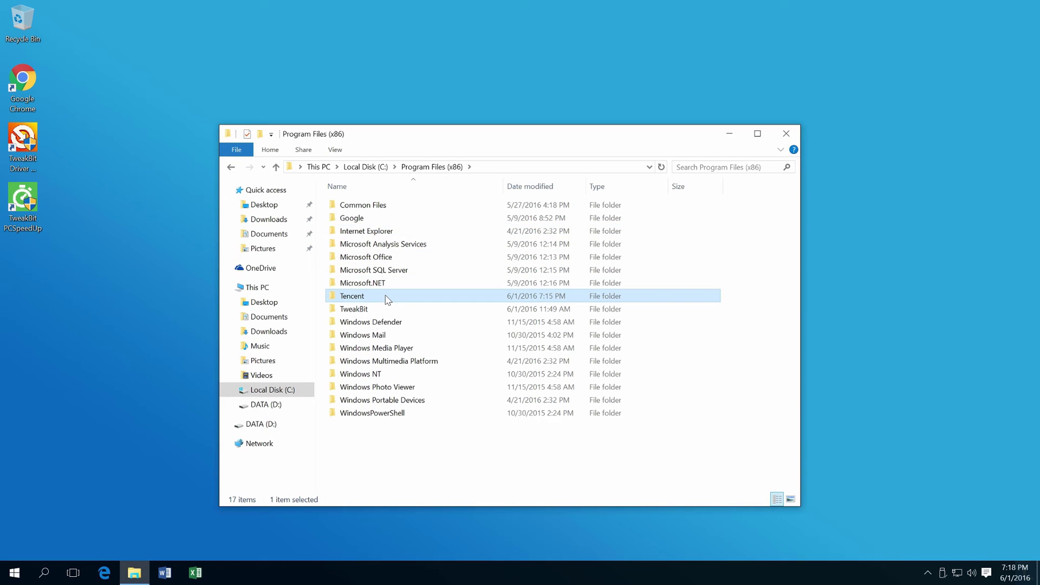
right_click(387, 299)
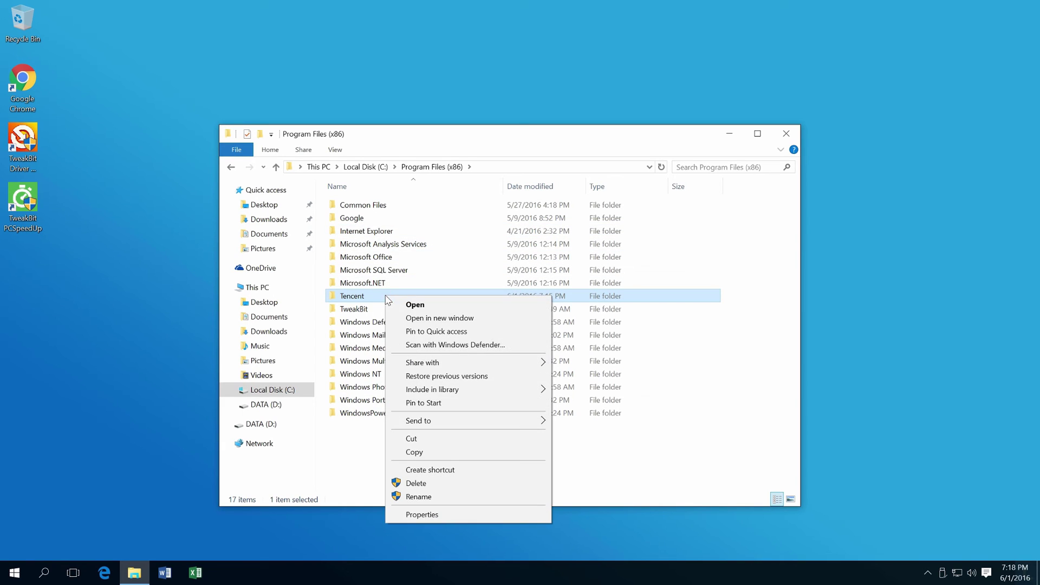
left_click(433, 483)
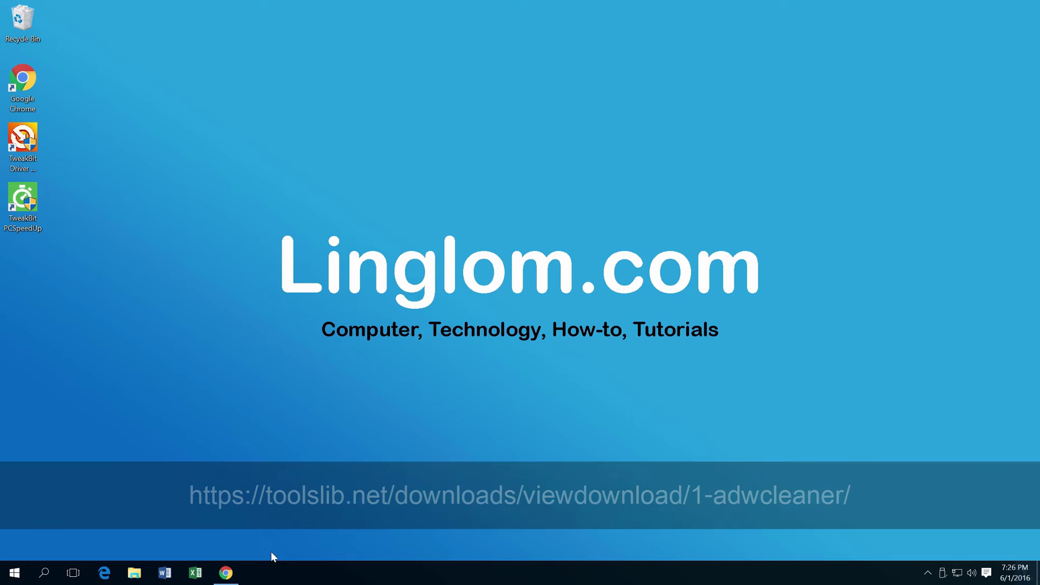
- Download adwcleaner_5.119.exe from the ToolsLib page in Chrome and run it
left_click(230, 573)
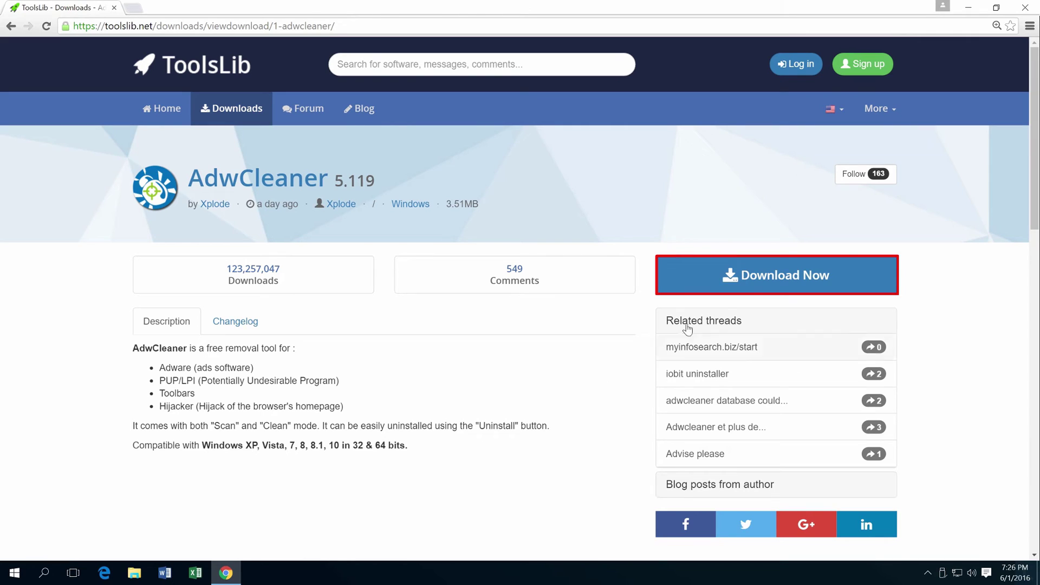
left_click(805, 284)
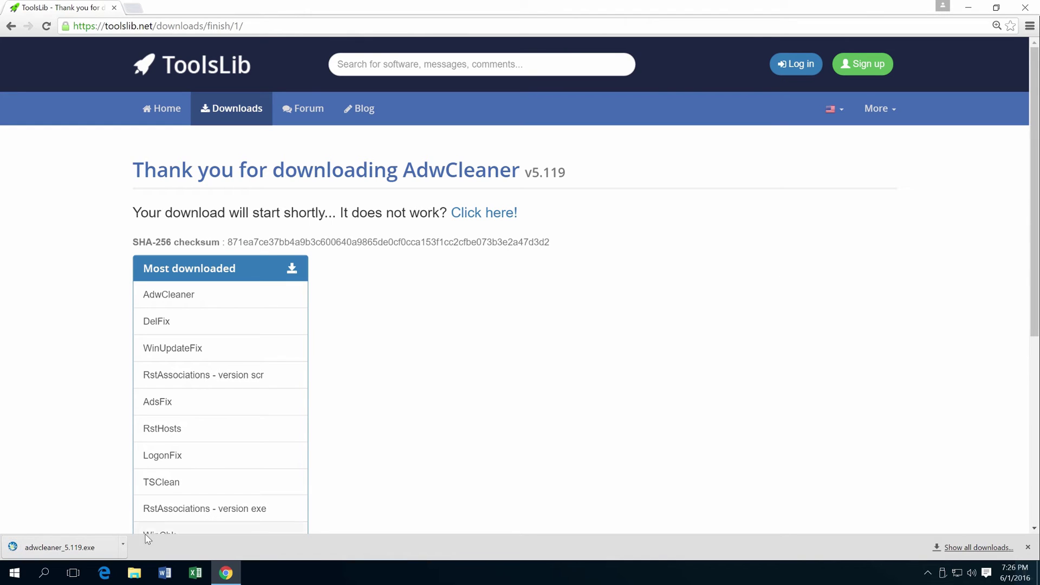
left_click(105, 553)
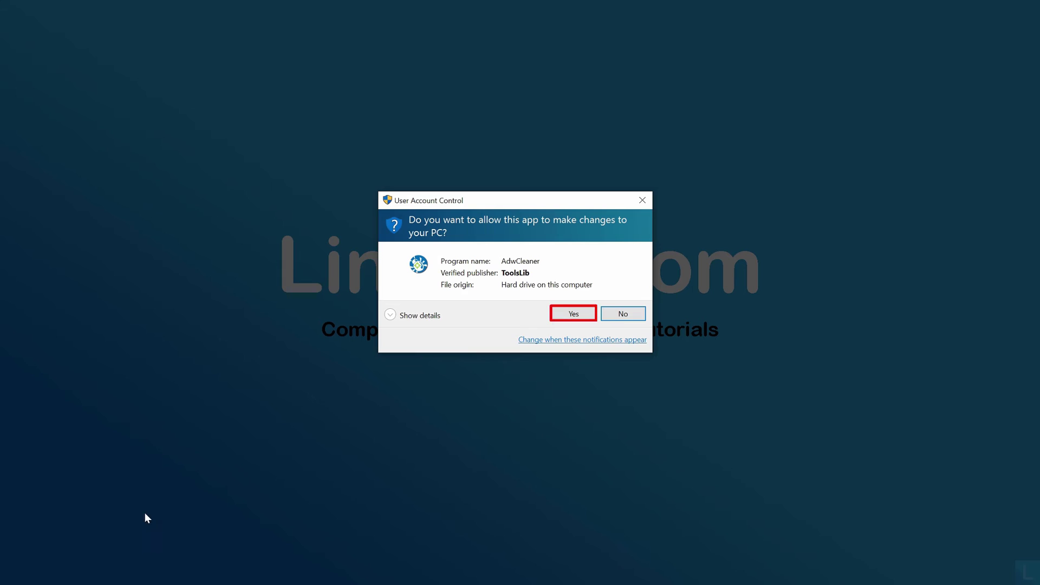
- Approve AdwCleaner's UAC prompt, minimise Chrome, and accept the terms of use
left_click(577, 315)
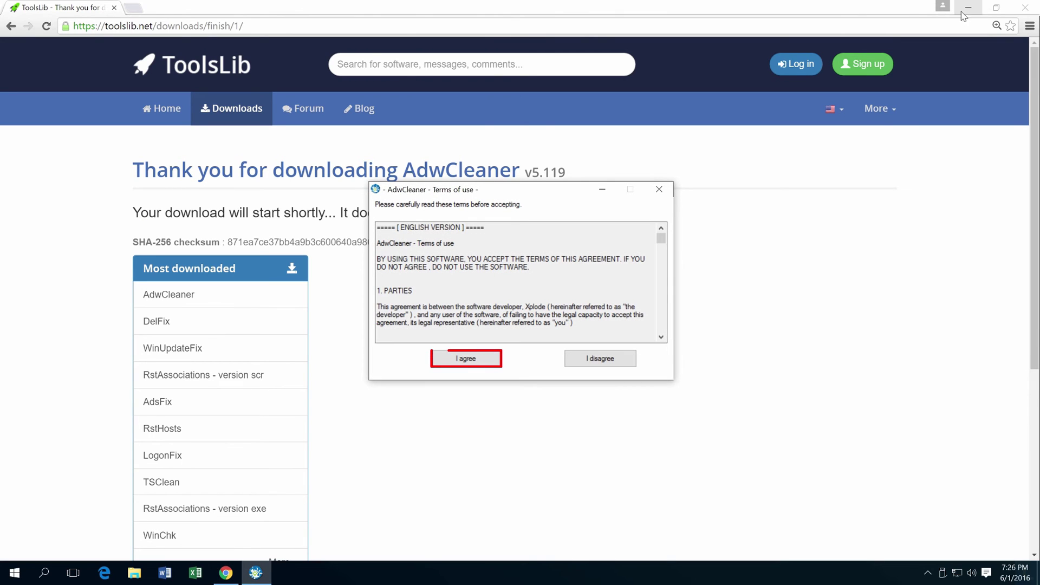
left_click(967, 8)
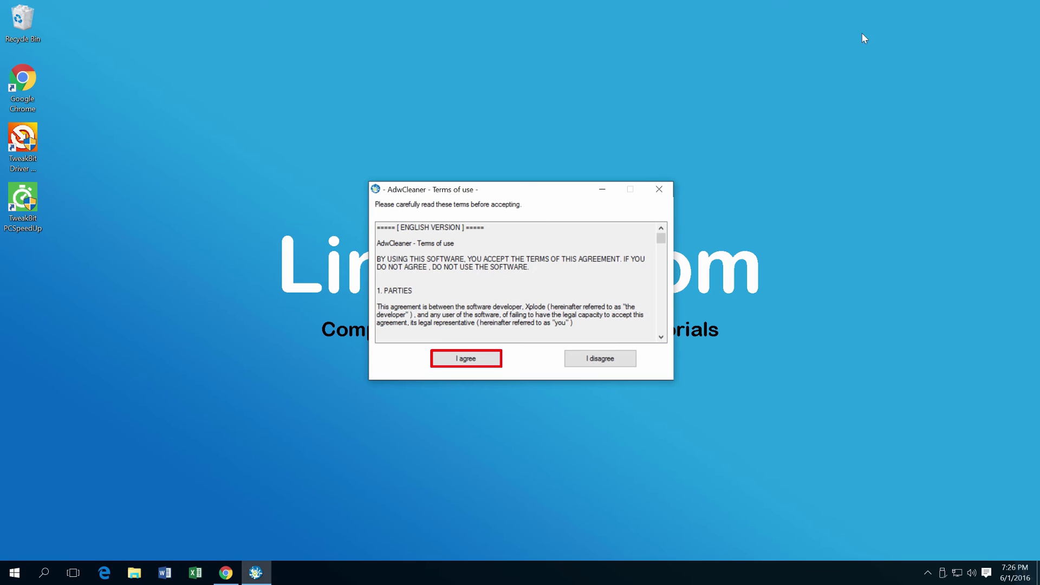
left_click(480, 363)
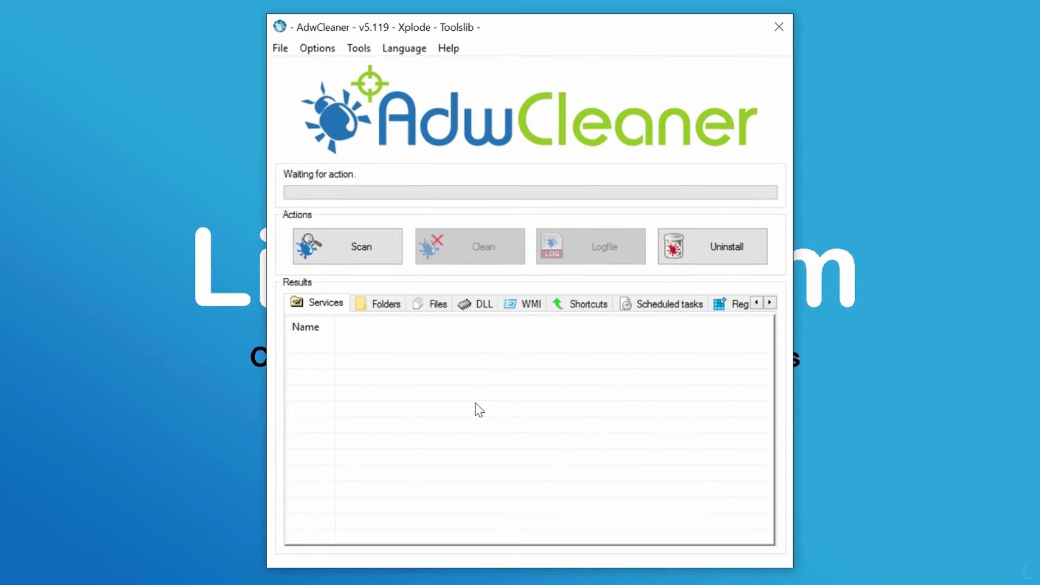
- Scan, then review Folders, Files, DLL, WMI, Shortcuts, Tasks, Registry, Firefox, Chrome and Services results
left_click(385, 261)
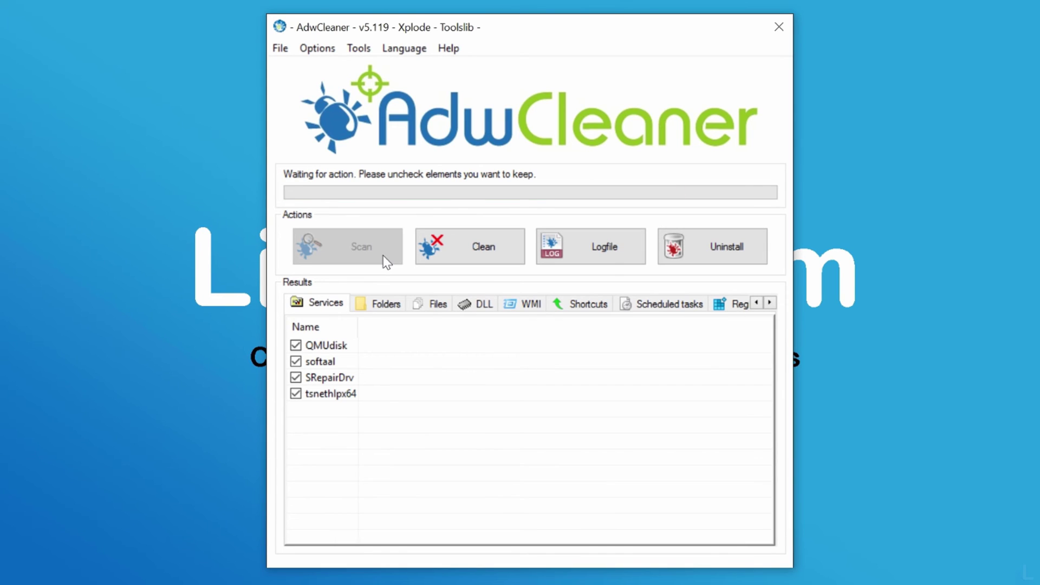
left_click(387, 305)
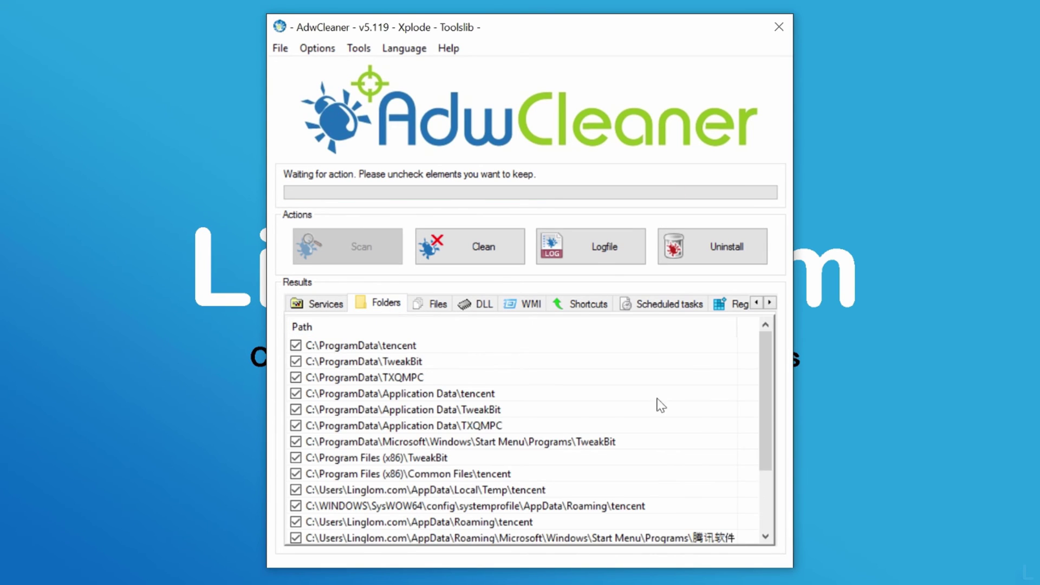
scroll(660, 405, "down", 3)
left_click(439, 305)
left_click(485, 305)
left_click(529, 305)
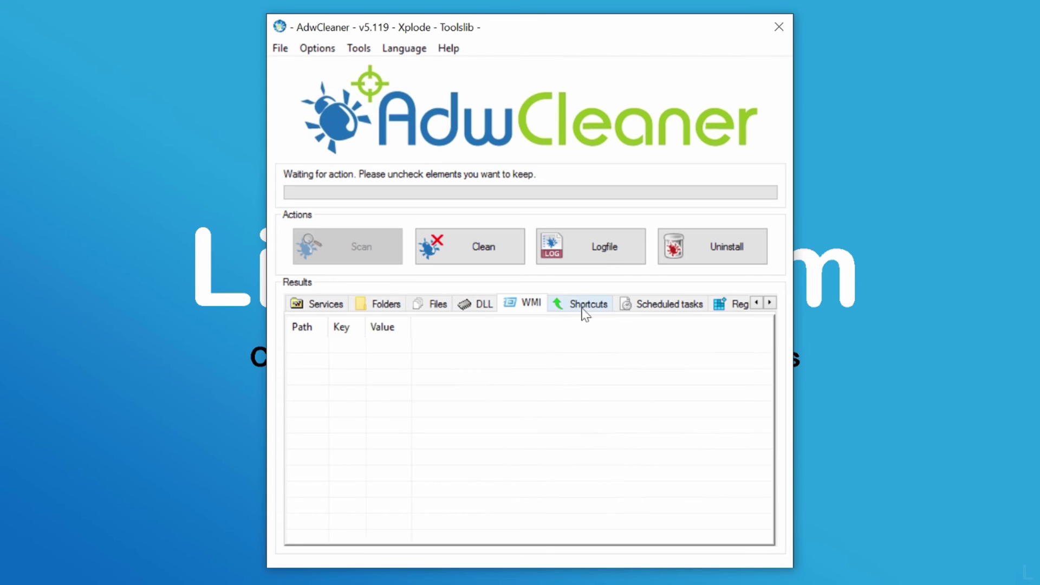
left_click(583, 314)
left_click(659, 314)
left_click(737, 314)
left_click(738, 314)
left_click(738, 314)
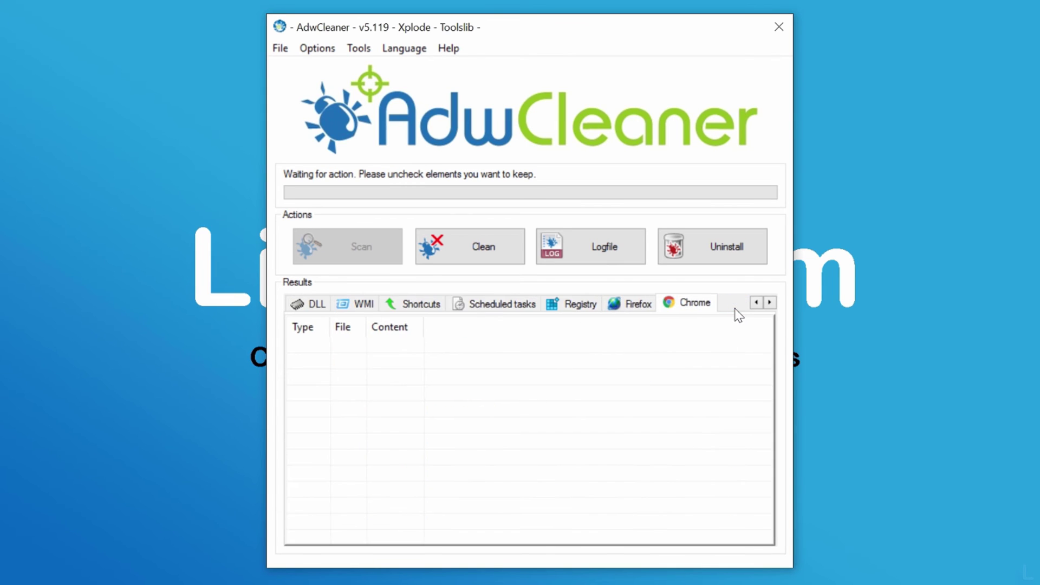
left_click(755, 304)
left_click(331, 314)
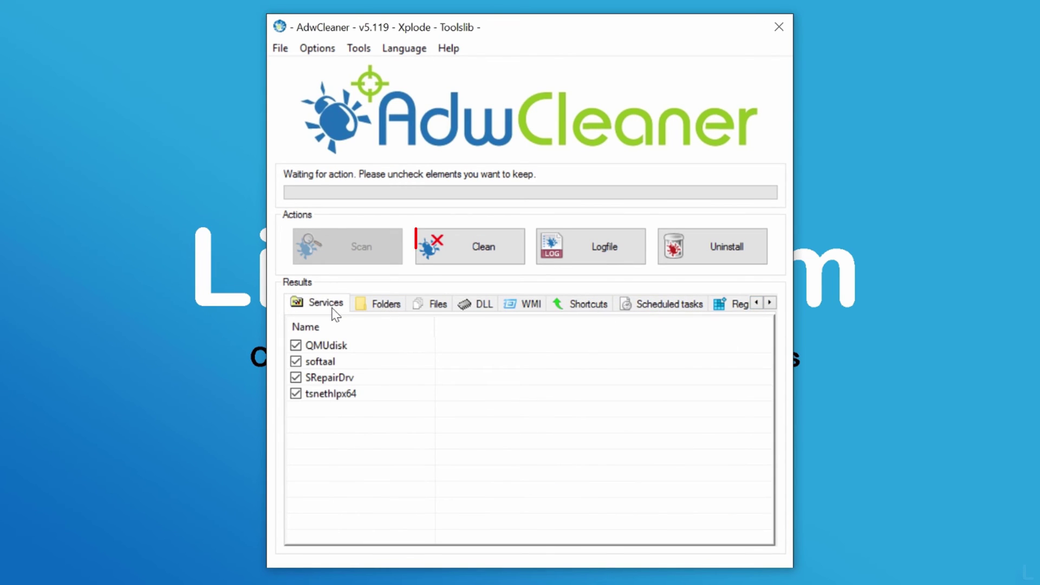
- Clean all detected items, accepting program closing, the information notice and the reboot
left_click(500, 260)
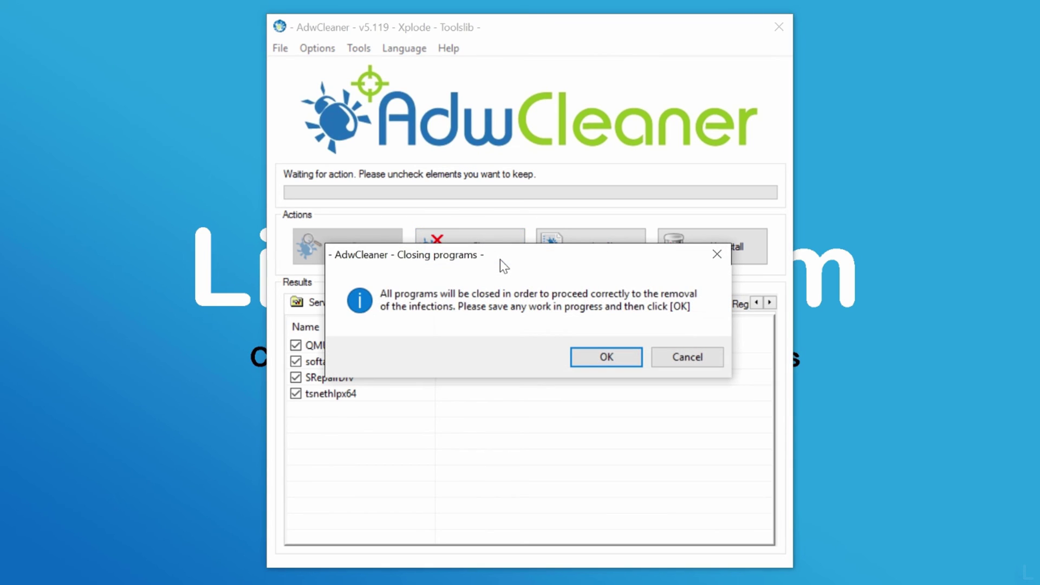
left_click(618, 370)
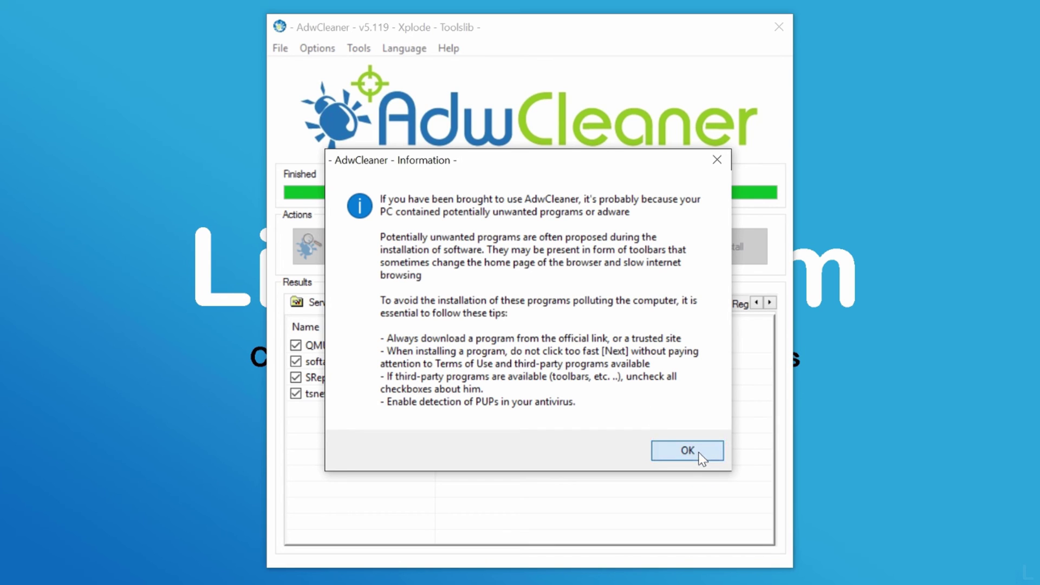
left_click(701, 458)
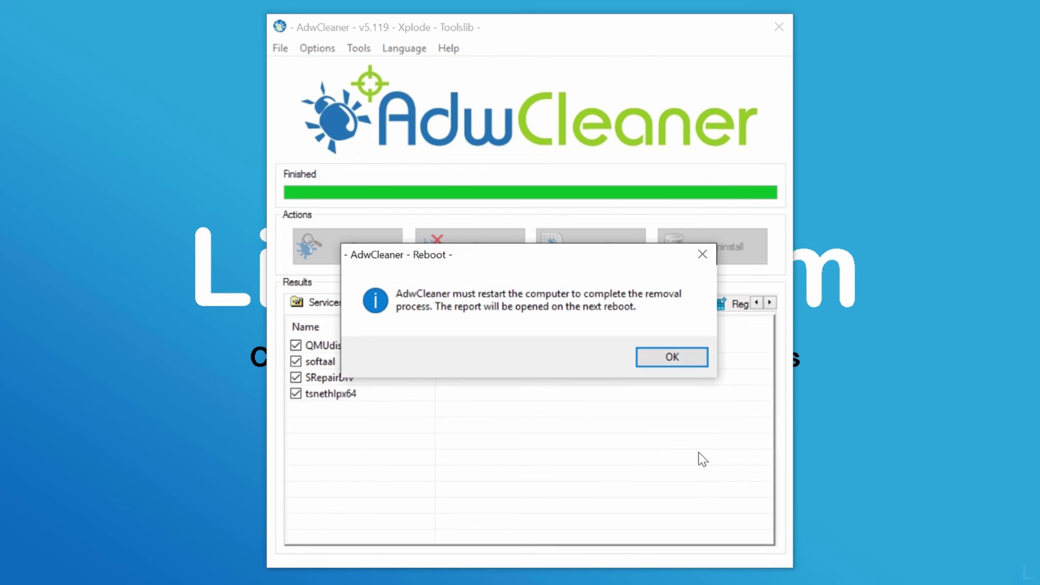
left_click(685, 364)
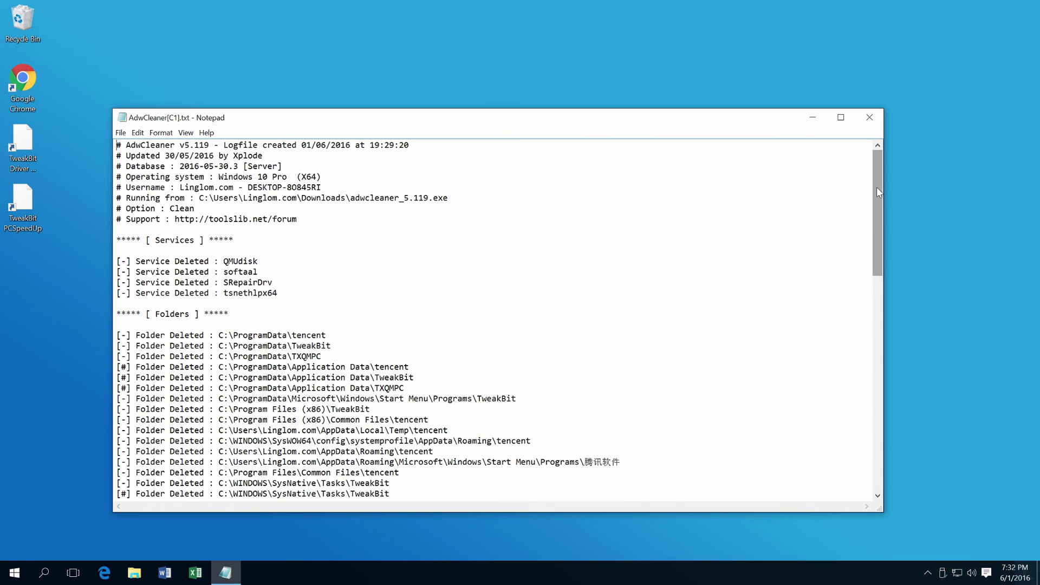
left_click_drag(877, 192, 867, 431)
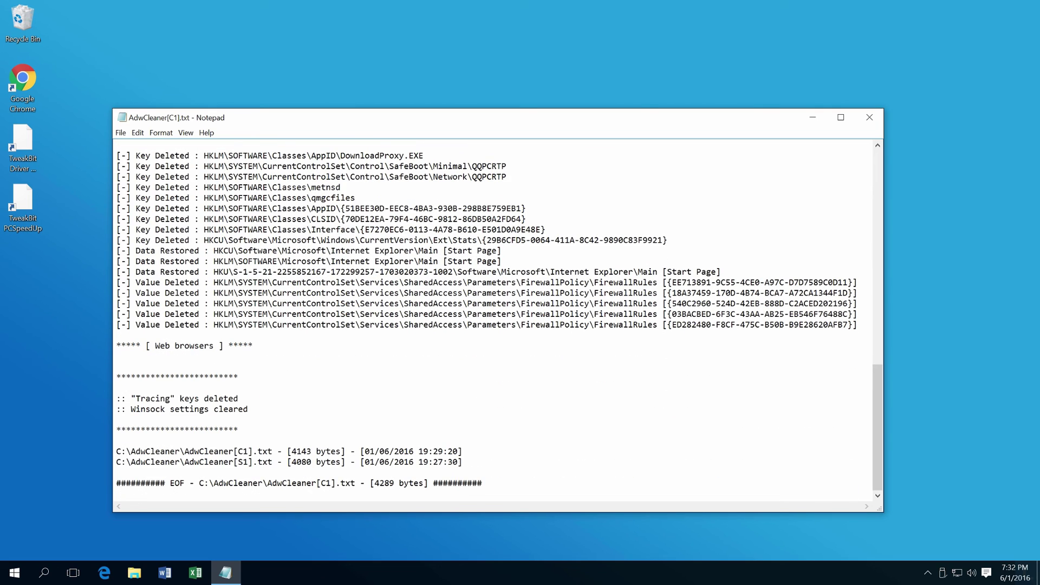
- Close the AdwCleaner log in Notepad and delete both TweakBit desktop shortcuts
left_click(869, 118)
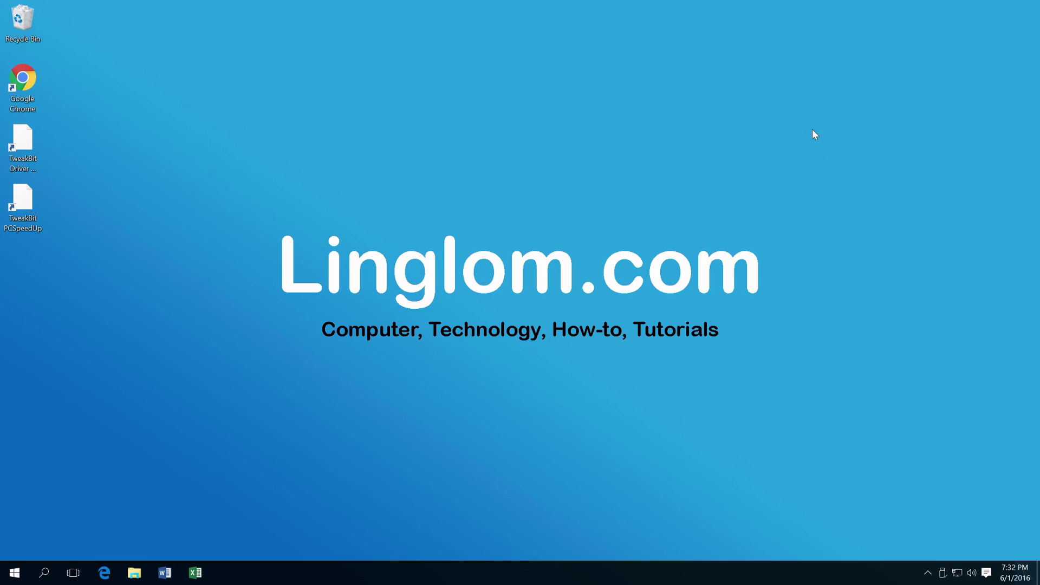
left_click(22, 207)
left_click(29, 159, "ctrl")
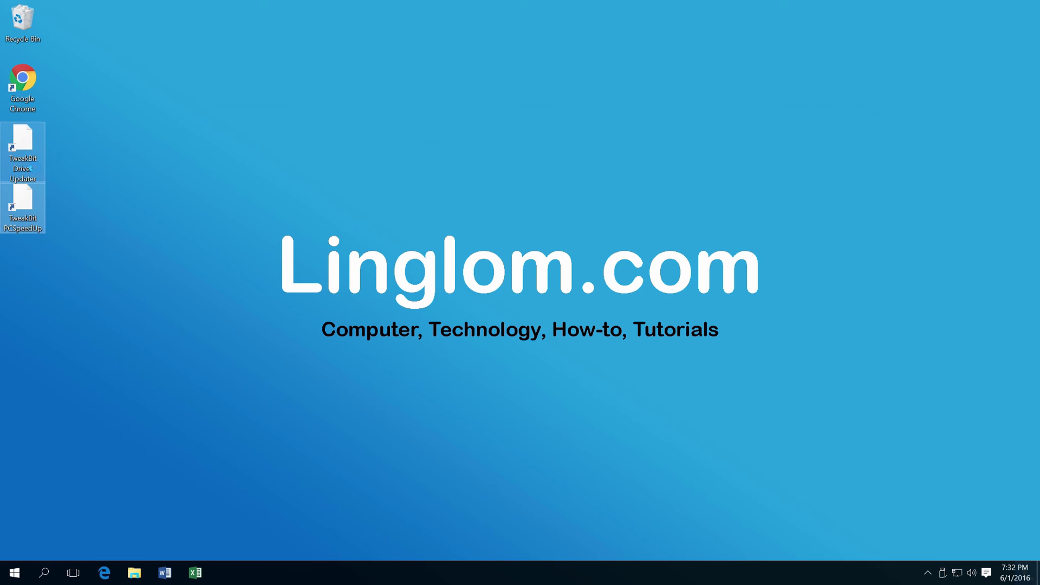
right_click(32, 168)
left_click(84, 328)
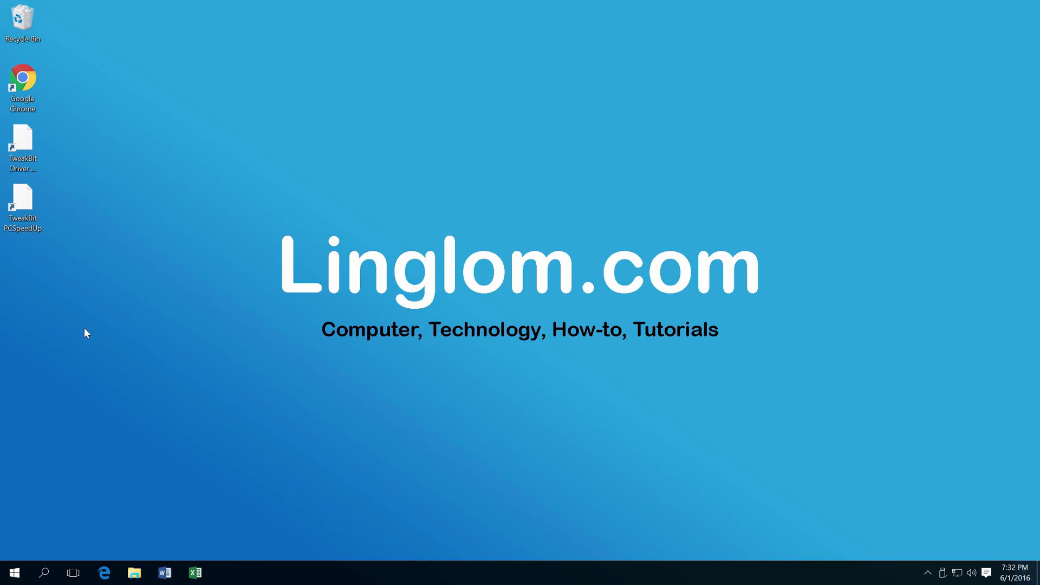